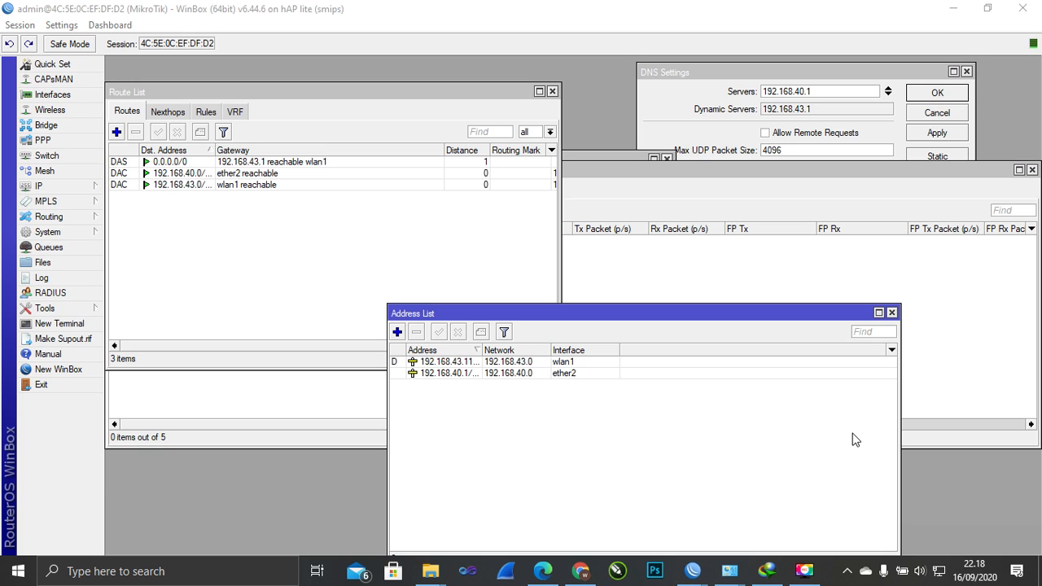
Step: Go to the Windows network adapter list and open the Ethernet adapter's IPv4 properties
drag(805, 314, 787, 252)
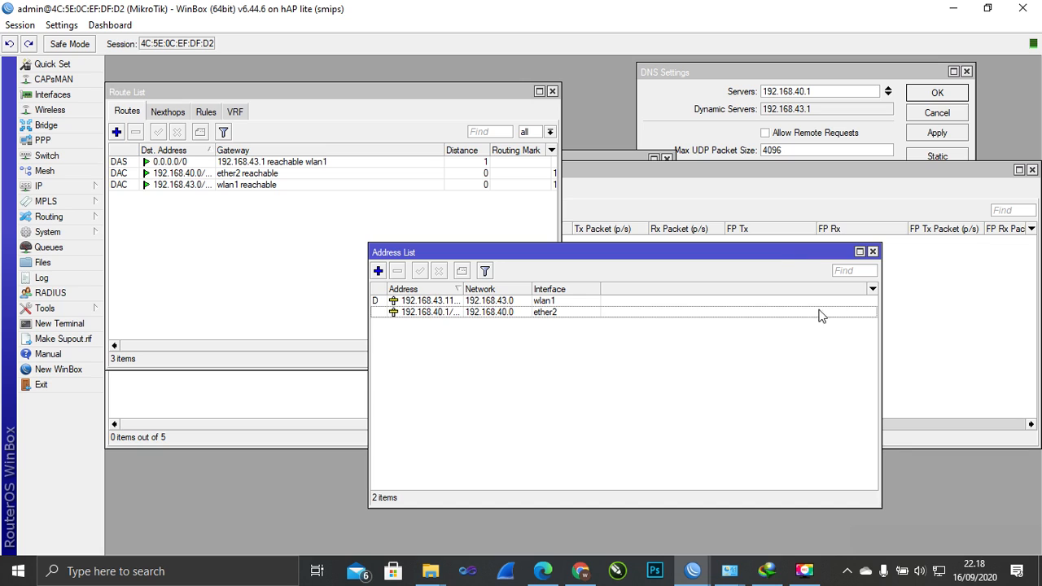
click(939, 571)
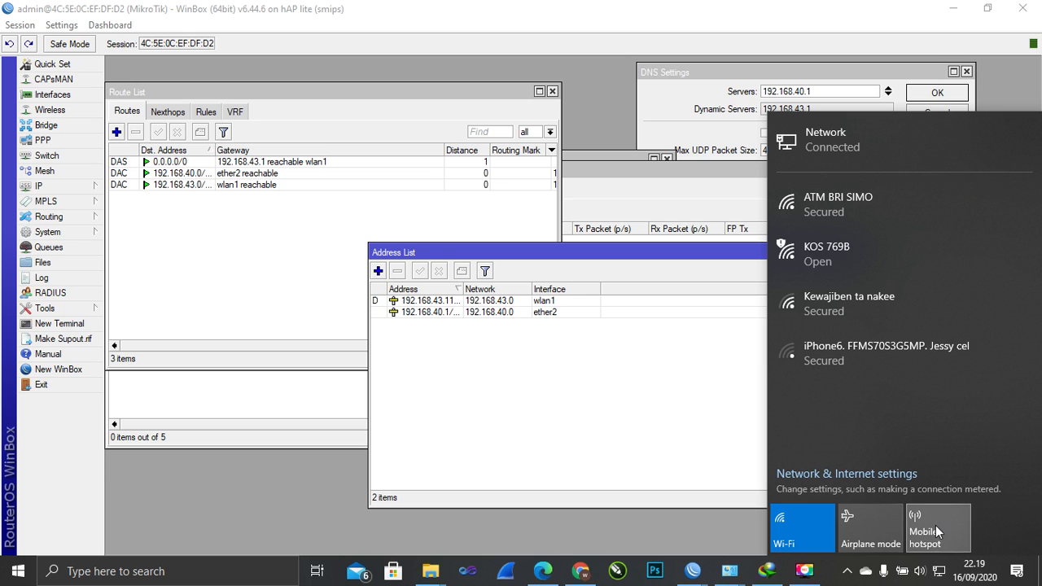
click(937, 576)
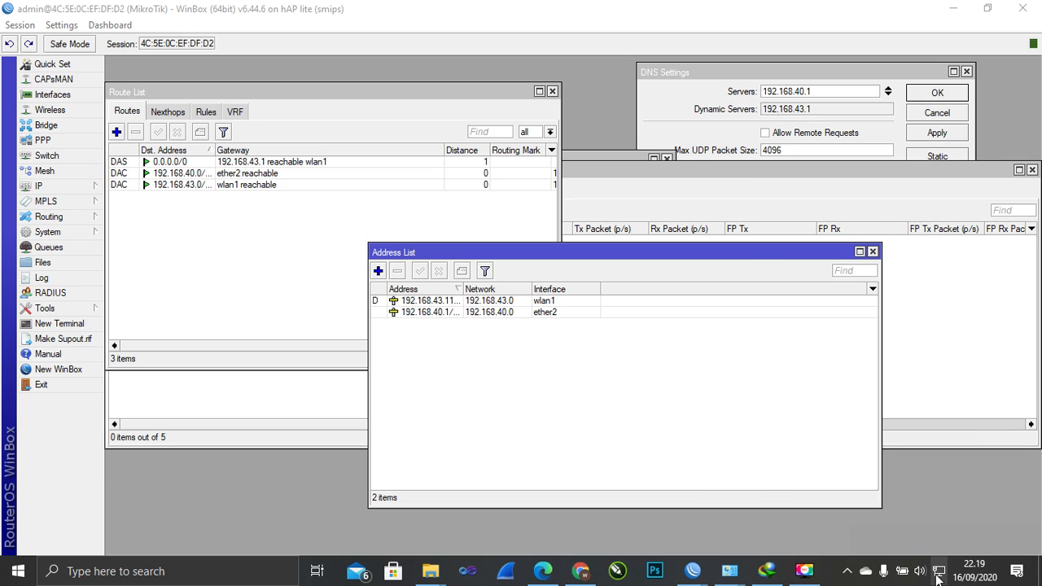
click(937, 576)
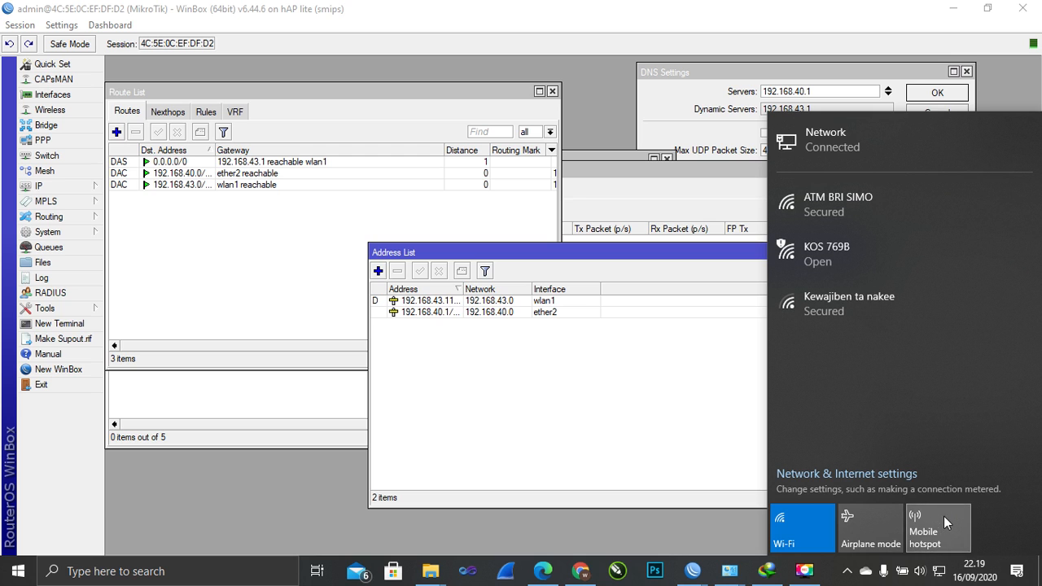
click(889, 487)
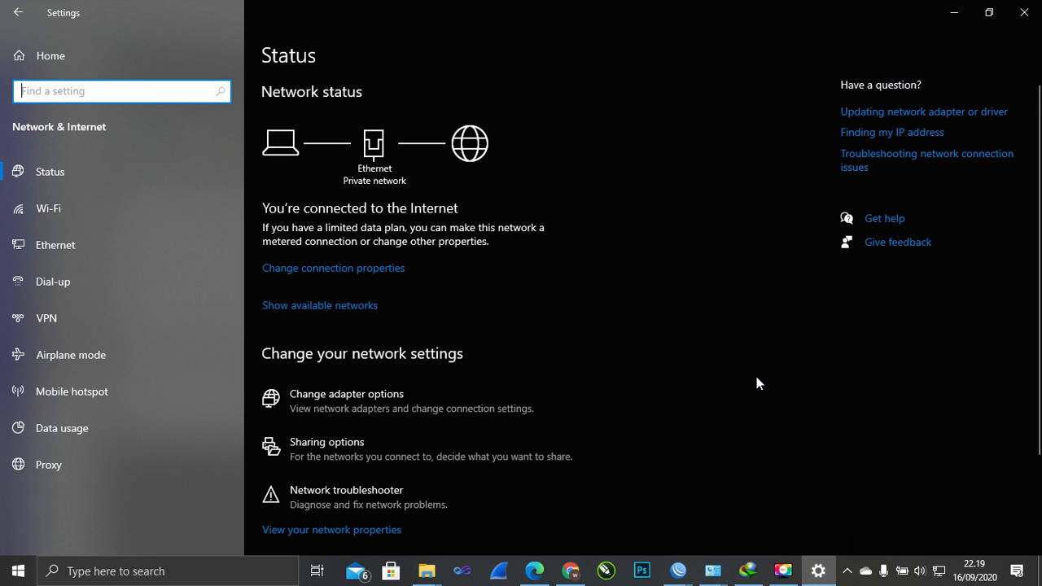
click(366, 402)
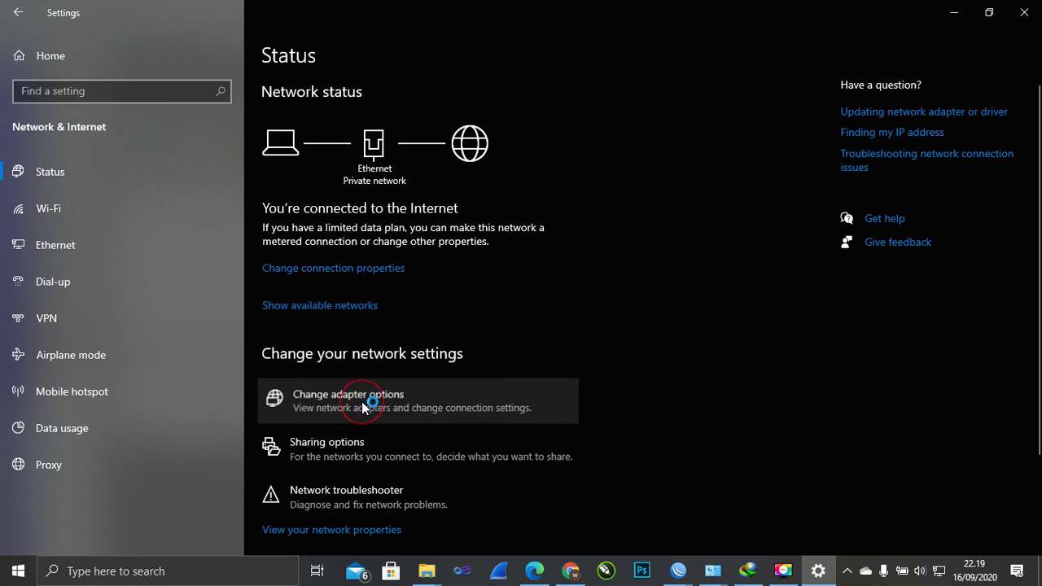
double_click(329, 143)
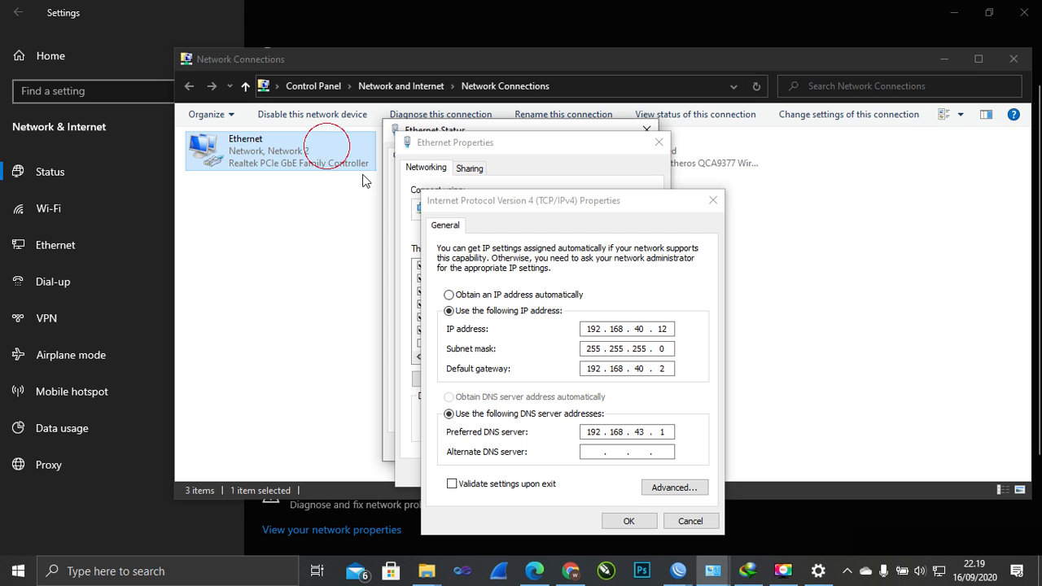
Step: Review the Ethernet adapter's static IP, gateway and DNS settings, and close its property and status dialogs
drag(564, 202, 546, 124)
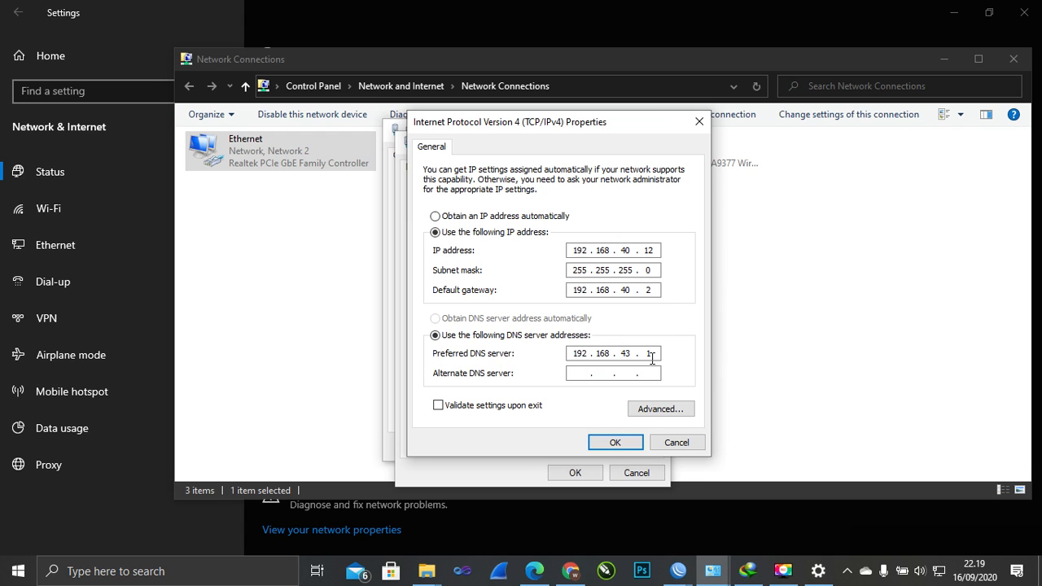
drag(610, 124, 653, 132)
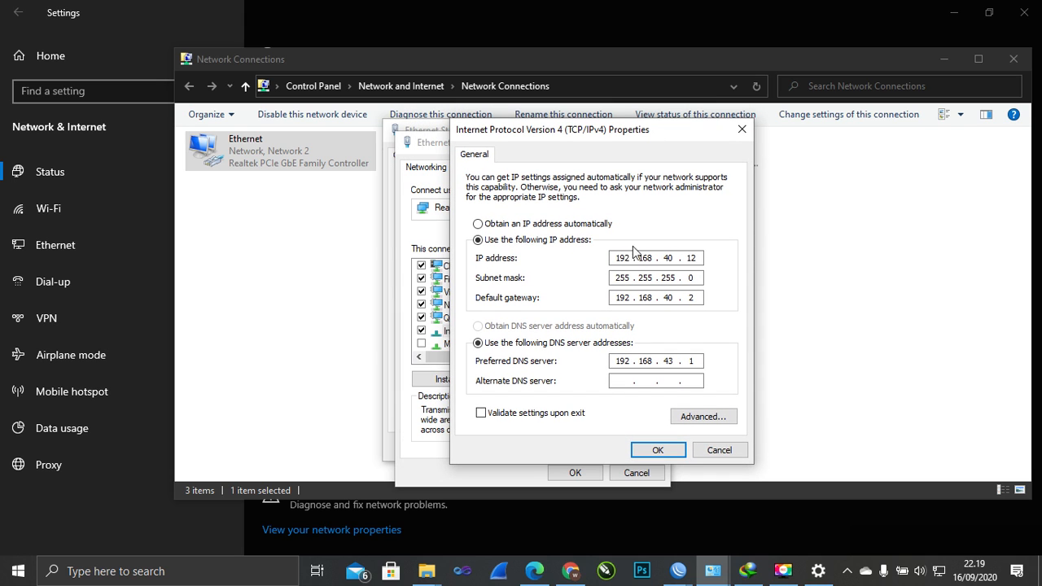
click(666, 455)
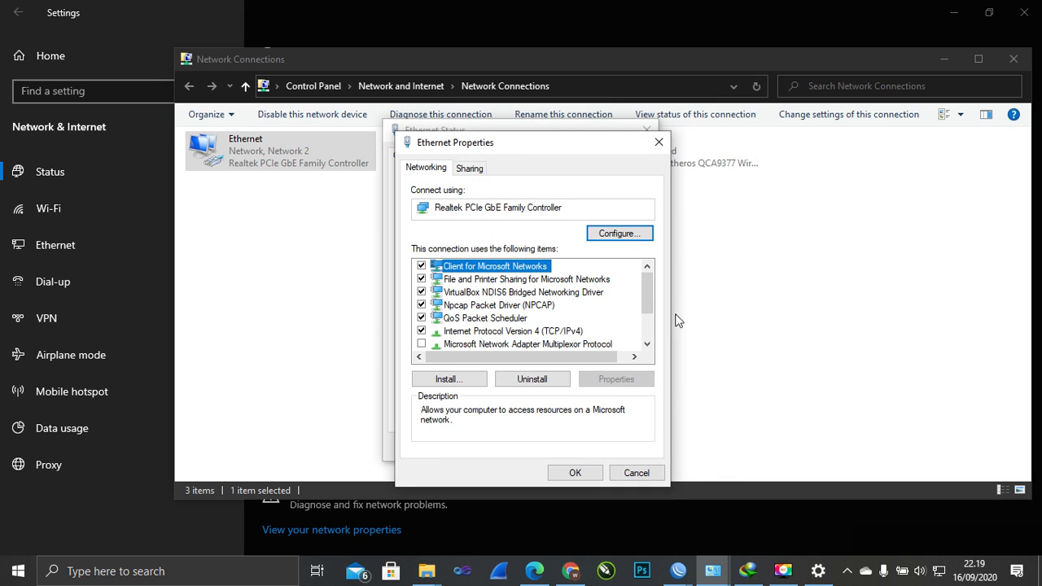
click(666, 142)
click(645, 133)
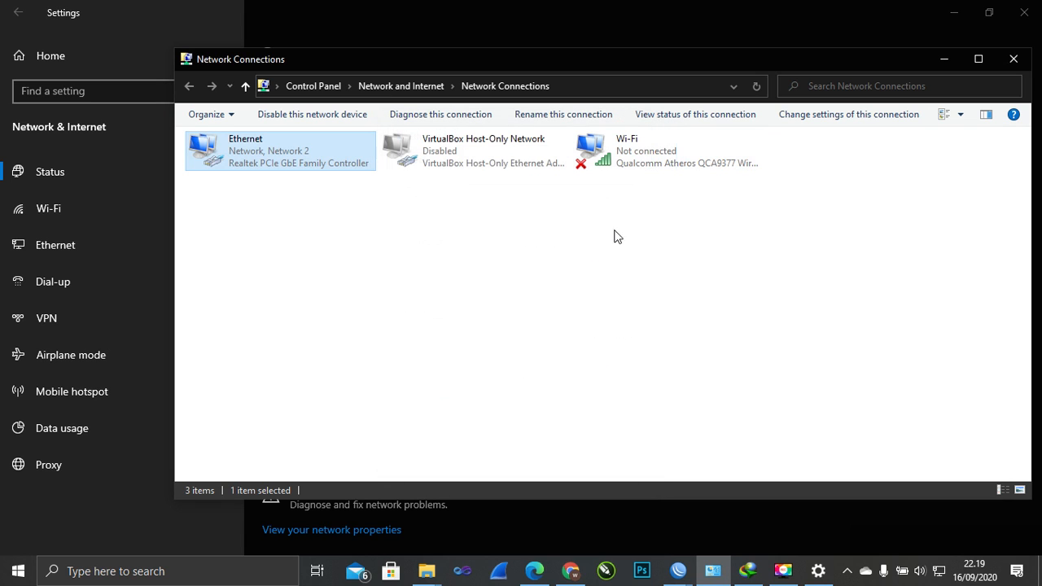
Step: Switch back to WinBox and reset the router's configuration with No Default Configuration and Do Not Backup enabled, approving the reboot
mouse_move(679, 570)
click(699, 532)
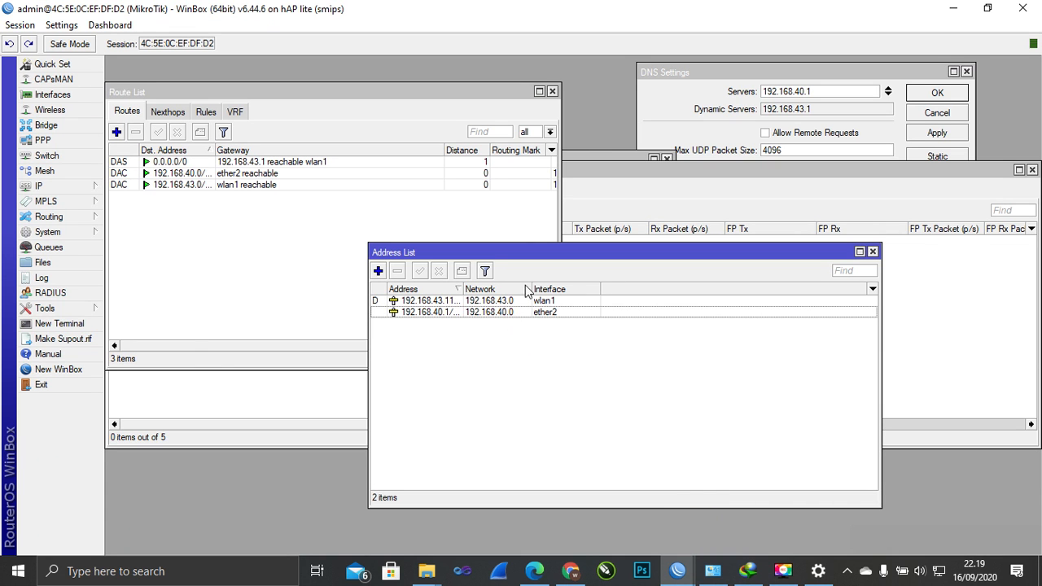
click(57, 234)
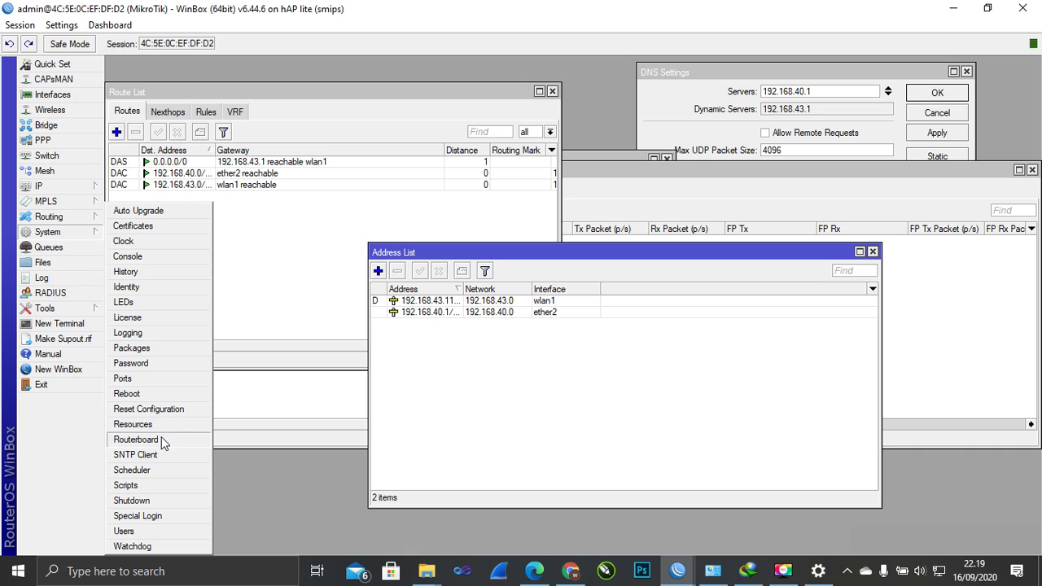
click(167, 410)
click(573, 342)
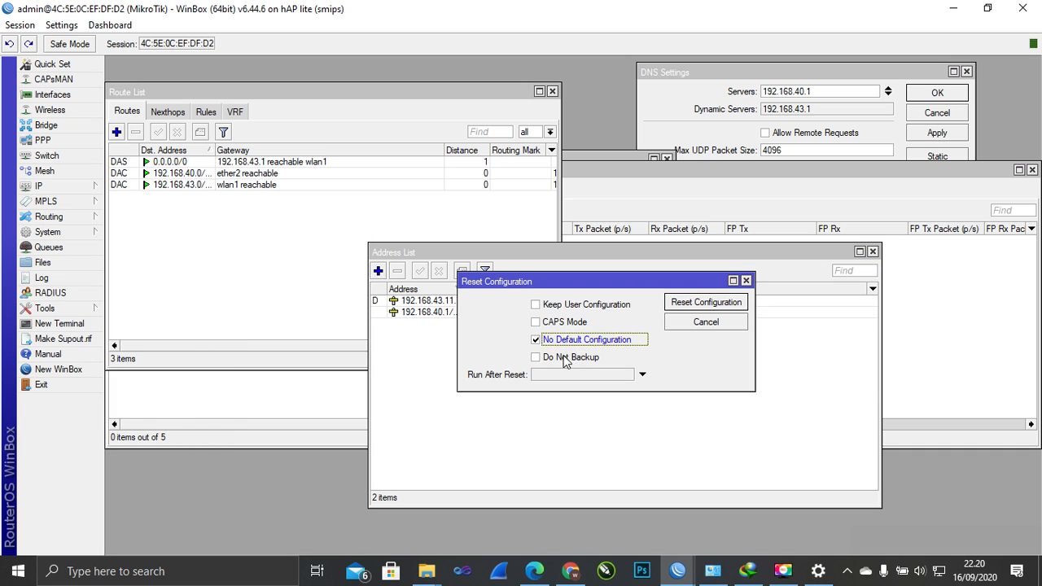
click(573, 358)
click(681, 307)
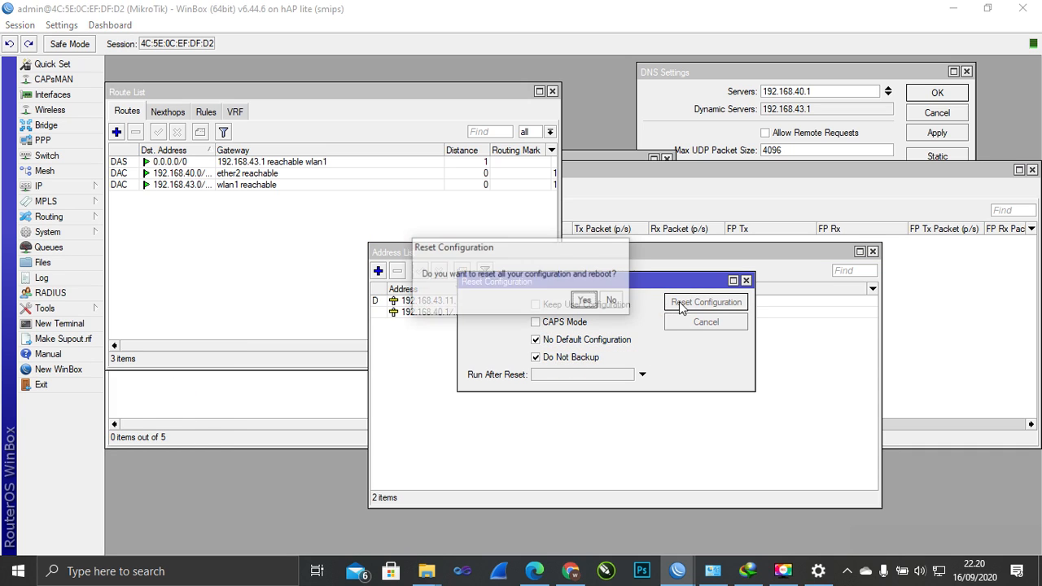
click(596, 309)
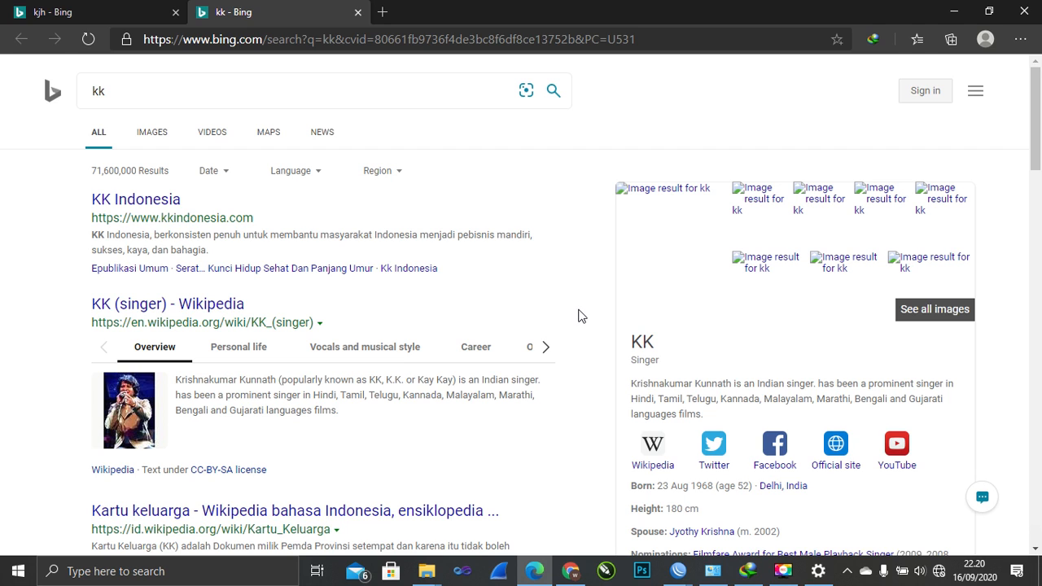
Step: Bring up the disconnected WinBox session and try to reconnect to the router as admin
mouse_move(686, 580)
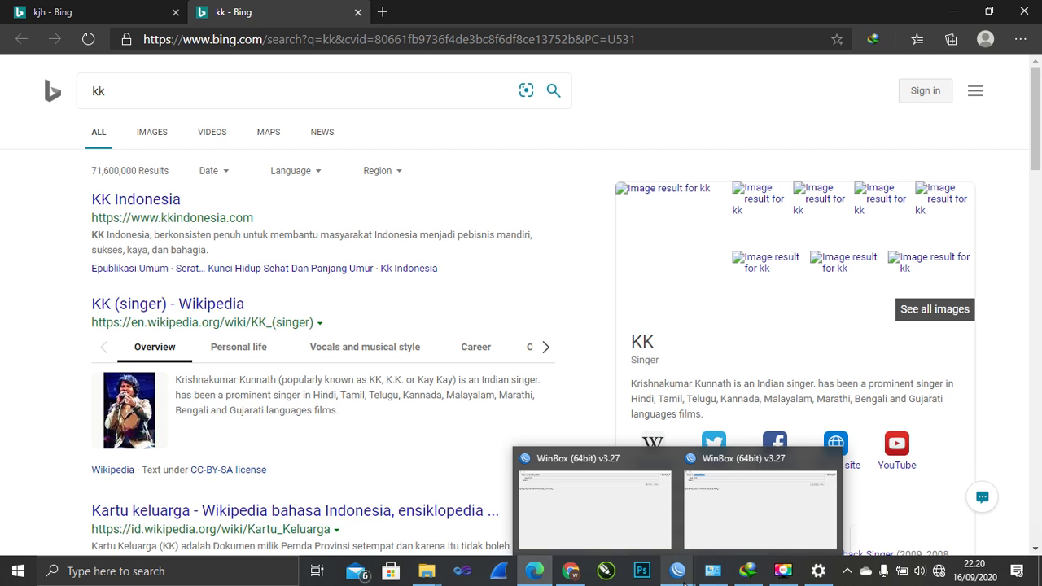
click(698, 539)
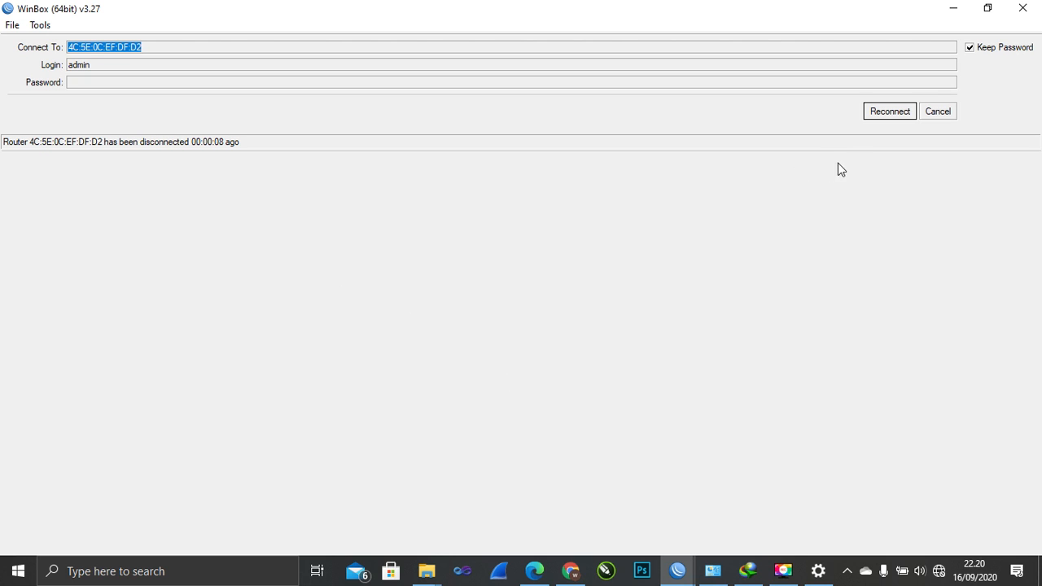
click(868, 114)
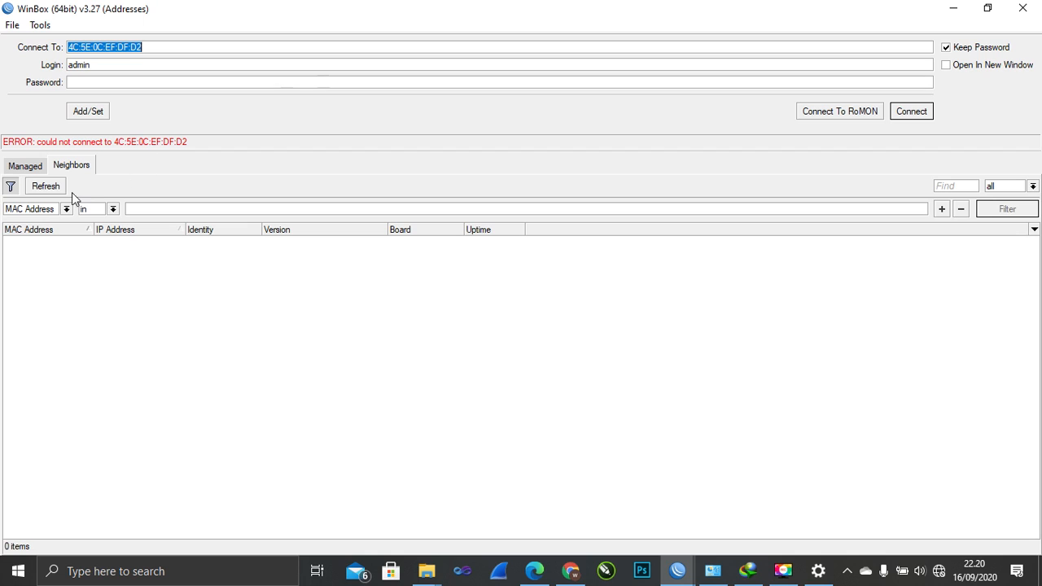
Step: Keep refreshing the list of neighbor devices until the MikroTik router is listed, and connect to it as admin by its MAC address
click(50, 189)
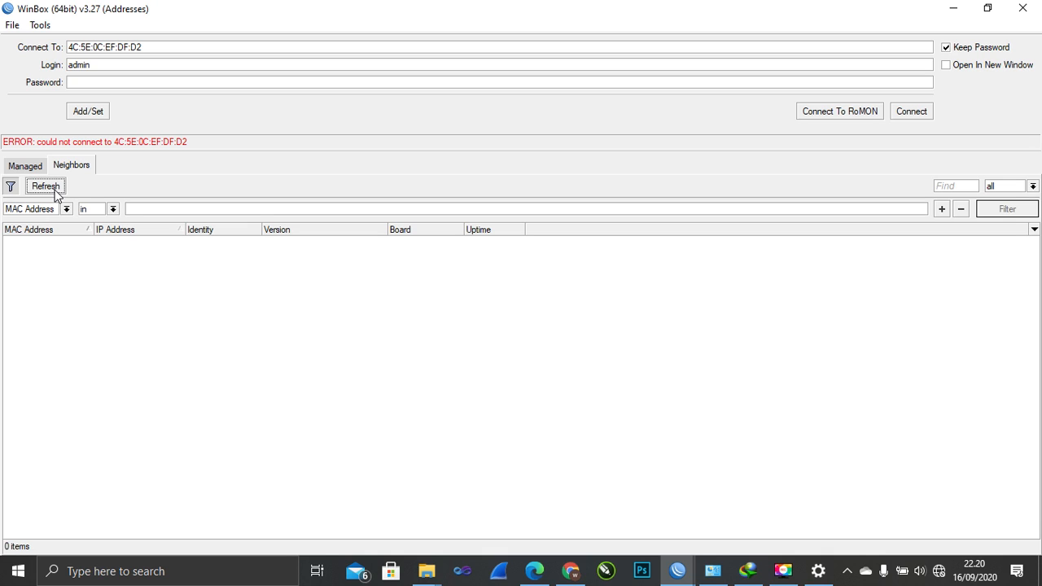
click(34, 165)
click(67, 171)
click(46, 188)
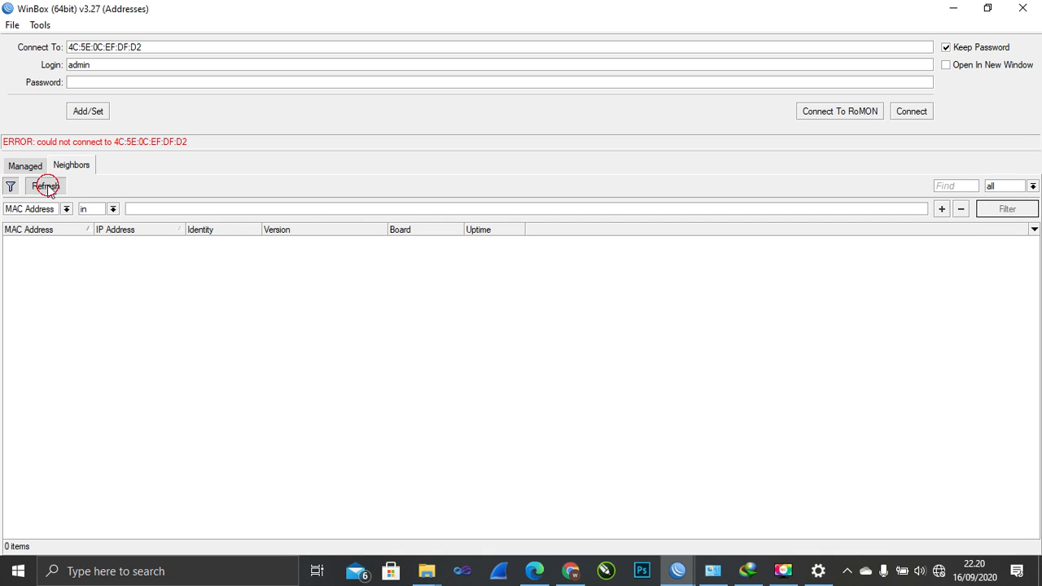
click(32, 168)
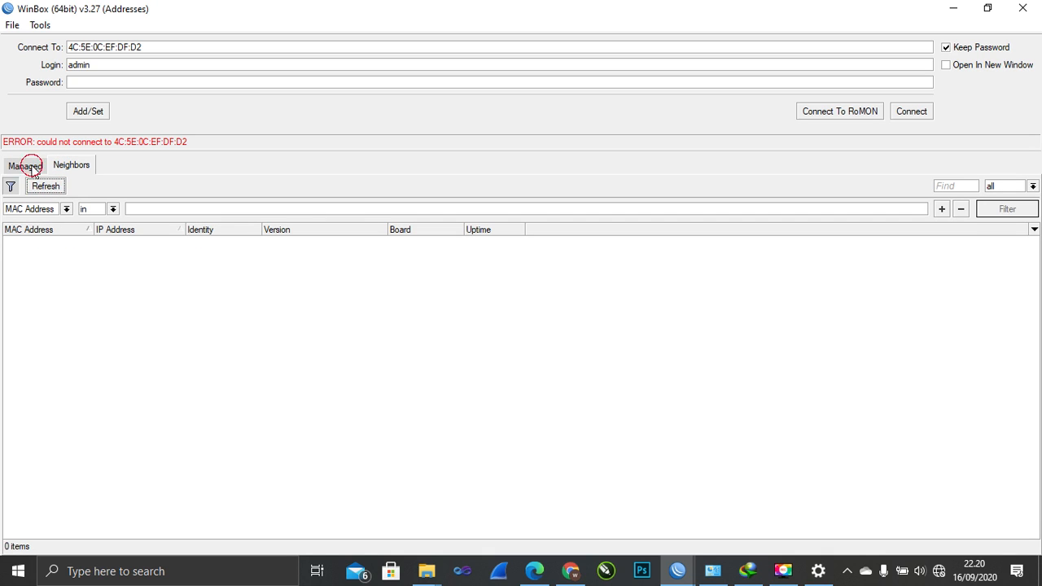
click(69, 167)
click(63, 187)
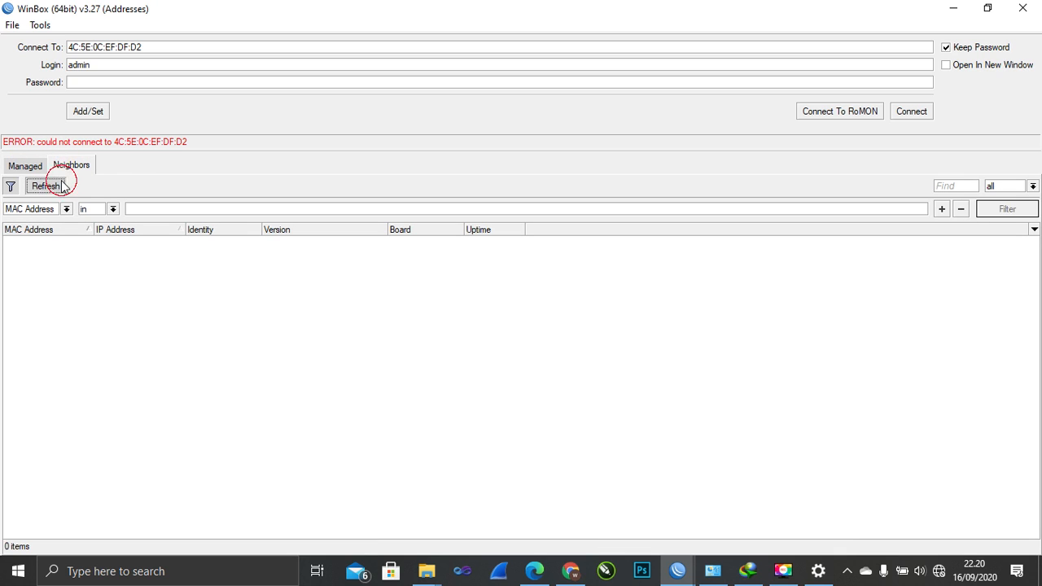
click(35, 168)
click(67, 167)
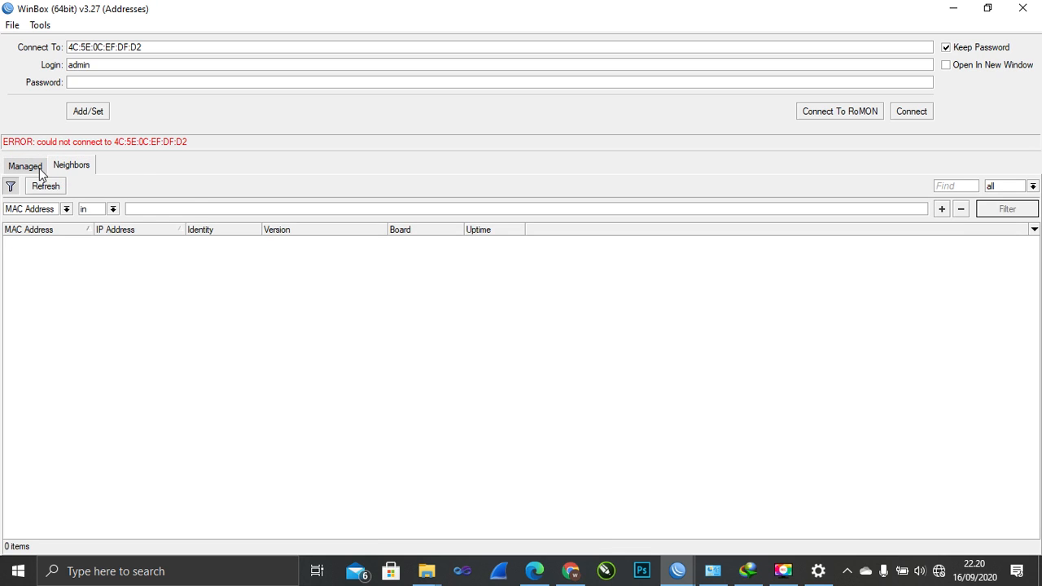
click(39, 168)
click(70, 166)
click(62, 188)
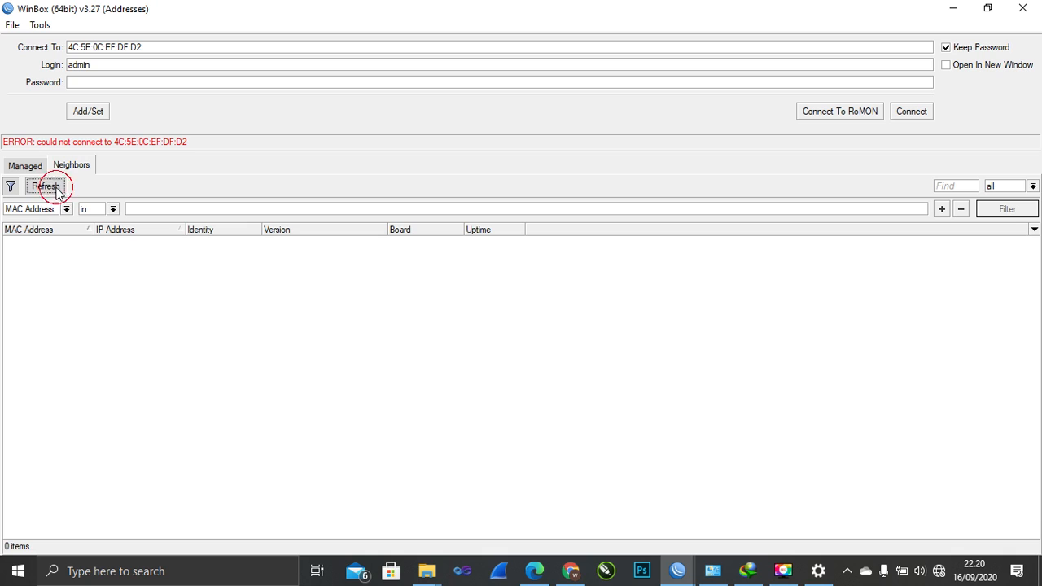
click(31, 167)
click(70, 166)
click(51, 187)
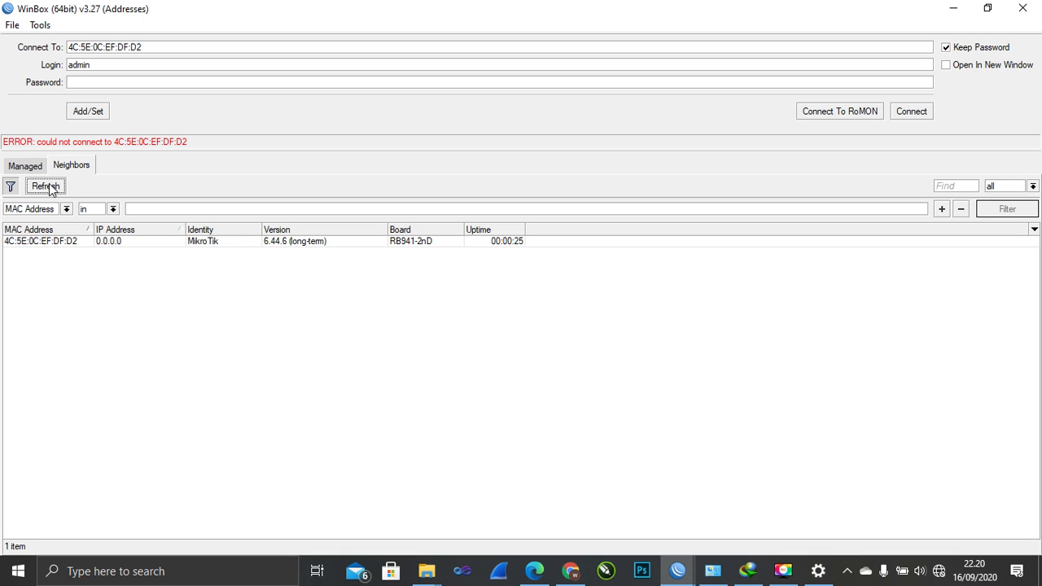
click(30, 244)
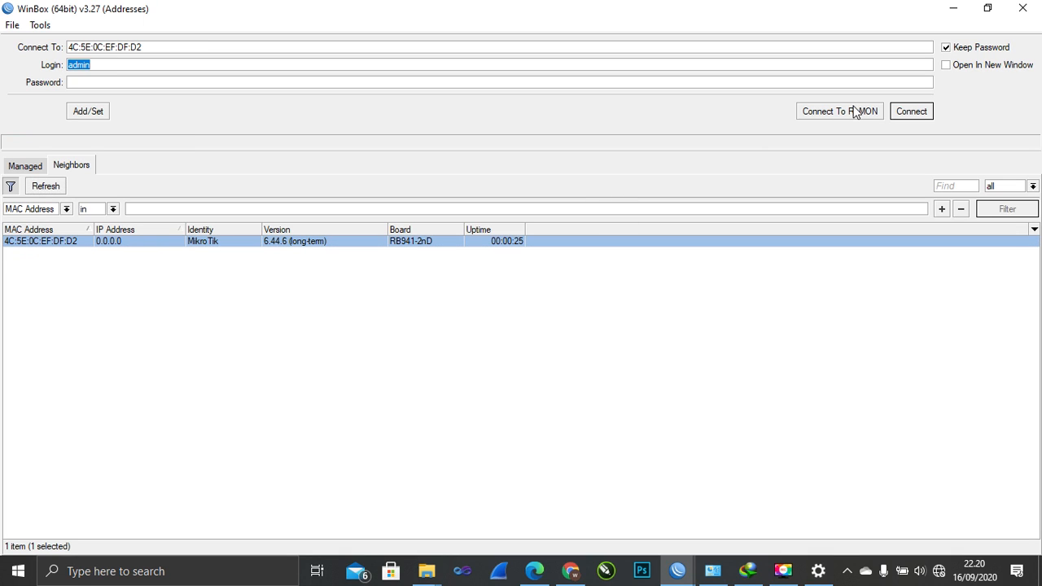
click(930, 113)
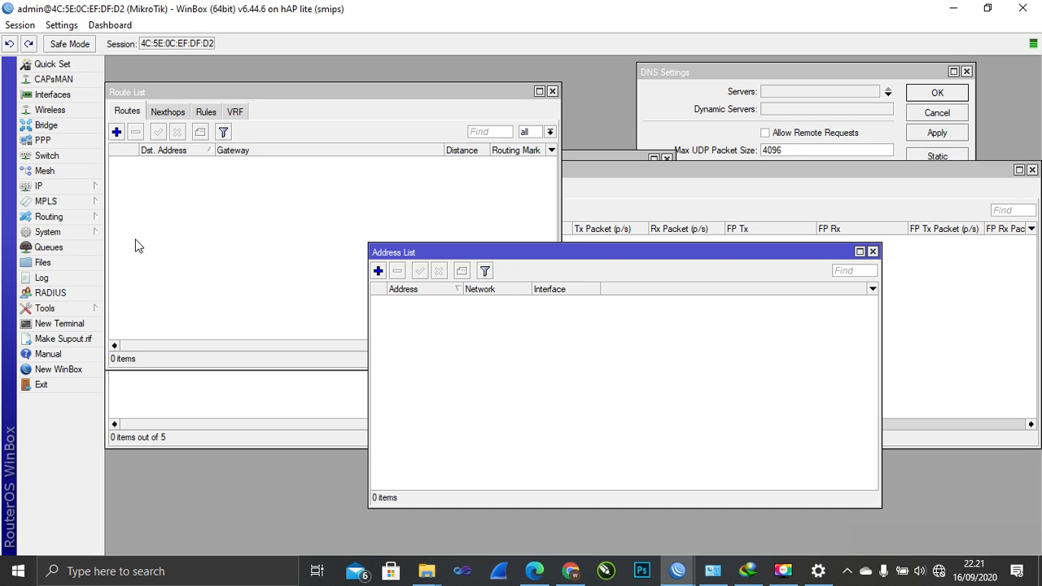
Step: Enable the wlan1 wireless interface in the router's interface list
click(72, 99)
click(244, 179)
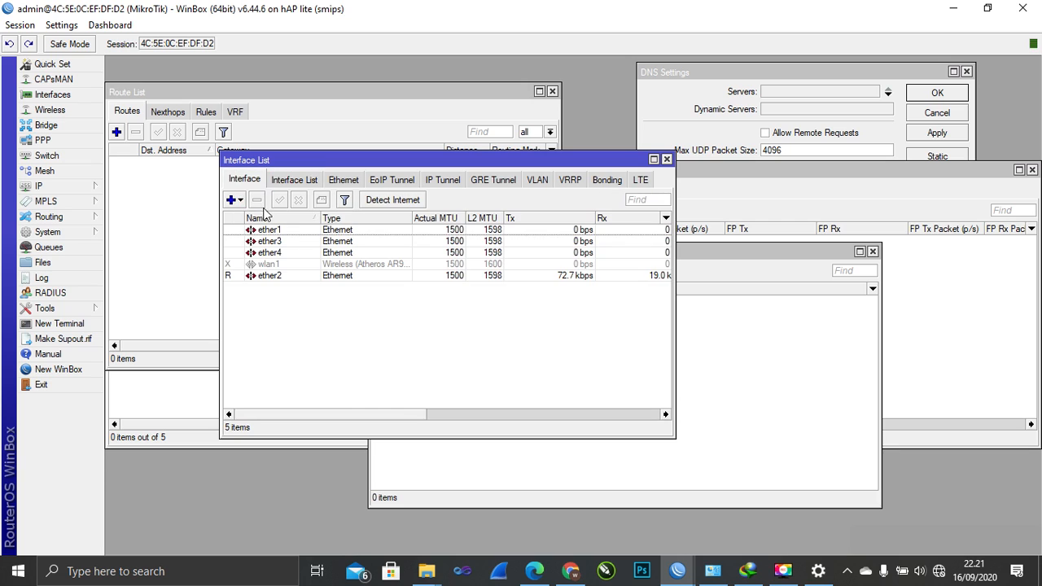
click(289, 266)
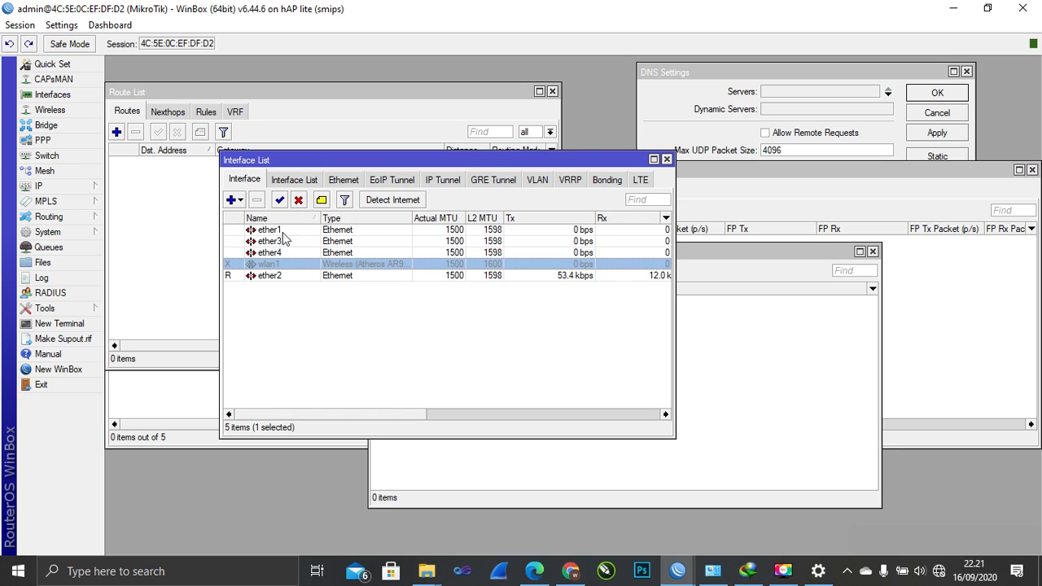
click(279, 200)
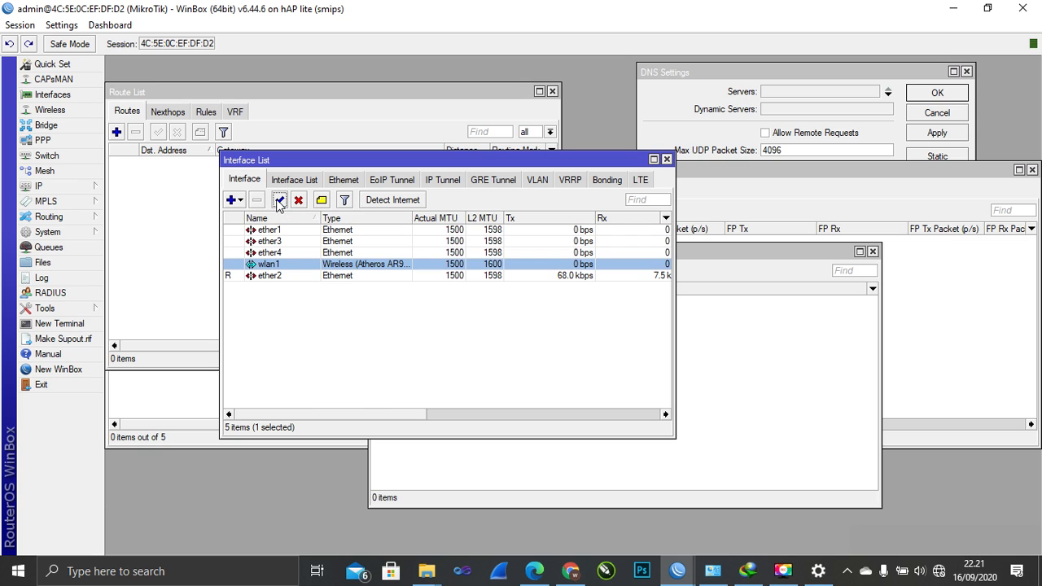
Step: Open the wlan1 interface's wireless settings and scan for nearby wireless networks on wlan1
click(298, 269)
double_click(298, 269)
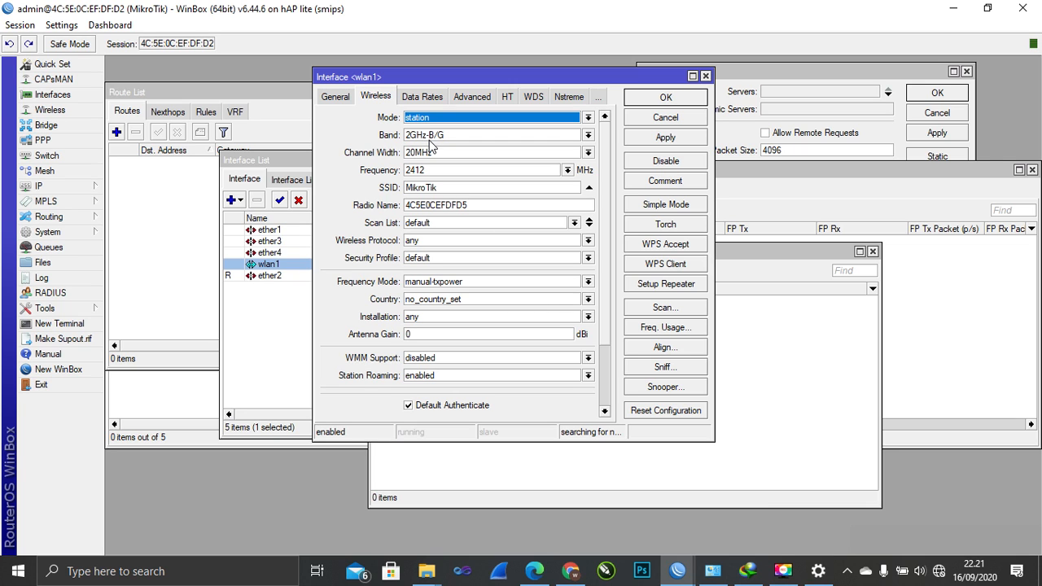
drag(441, 74, 411, 79)
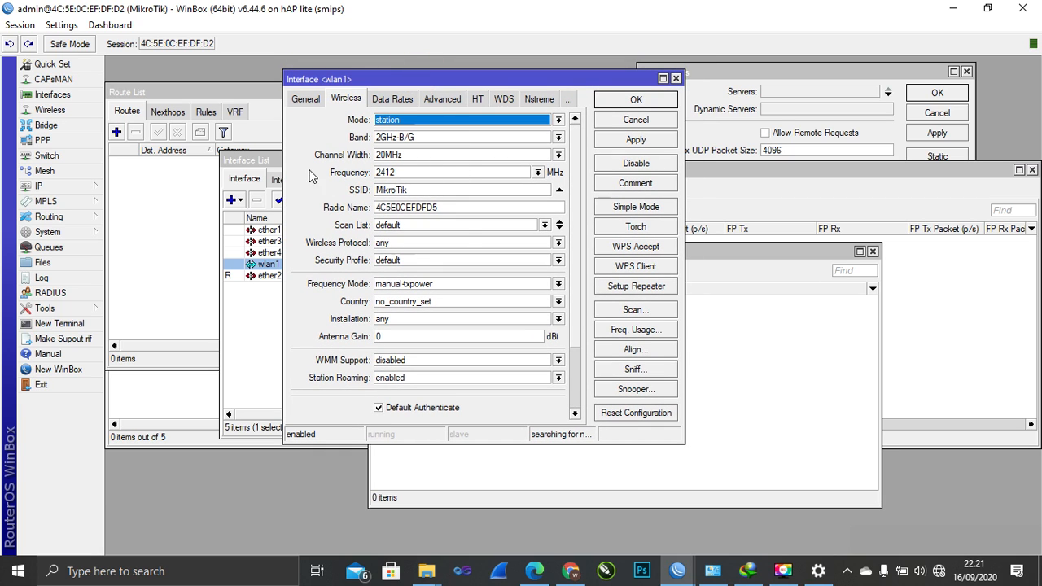
click(635, 315)
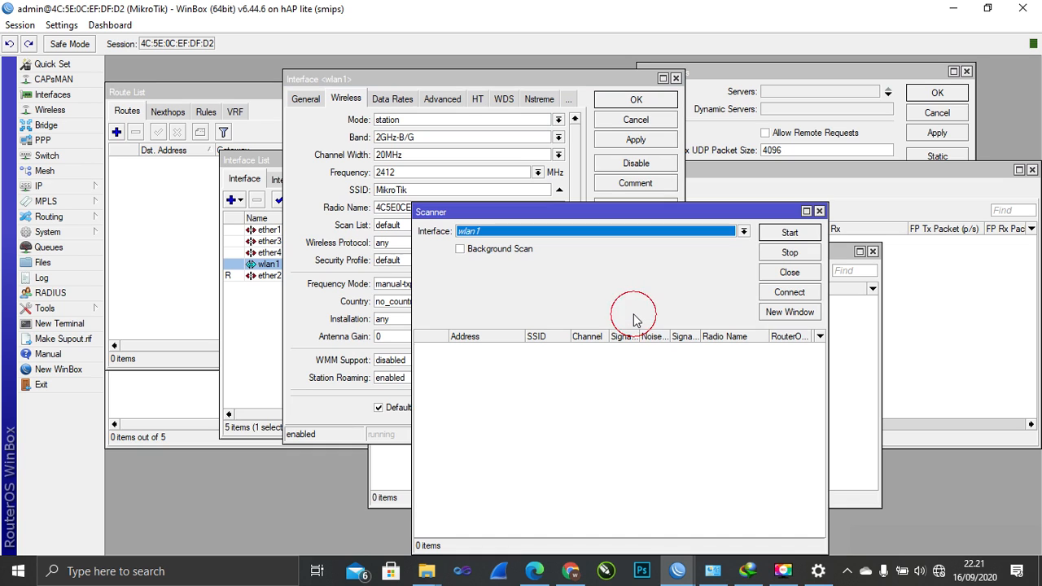
drag(603, 211, 550, 137)
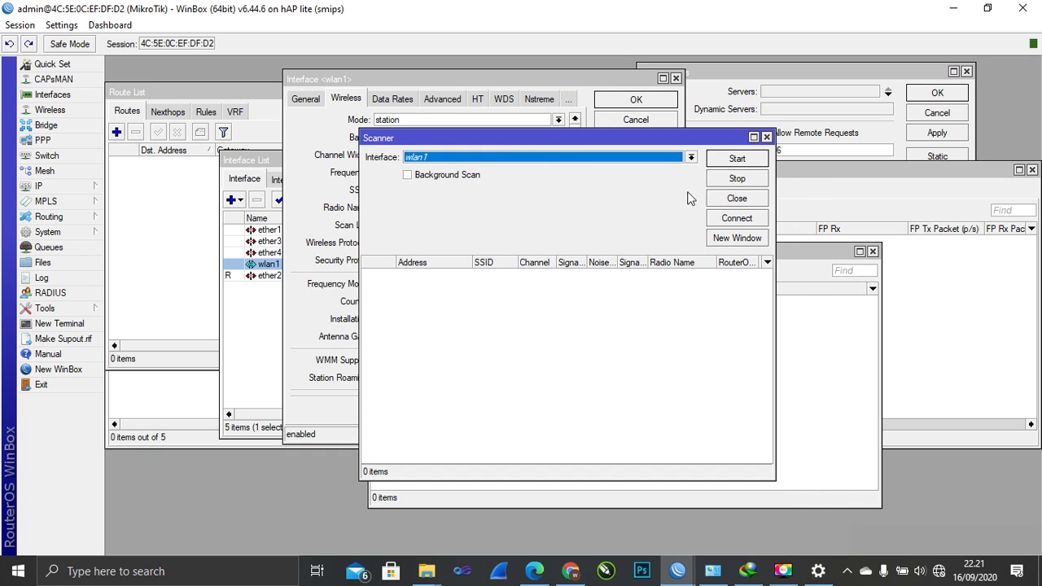
click(722, 158)
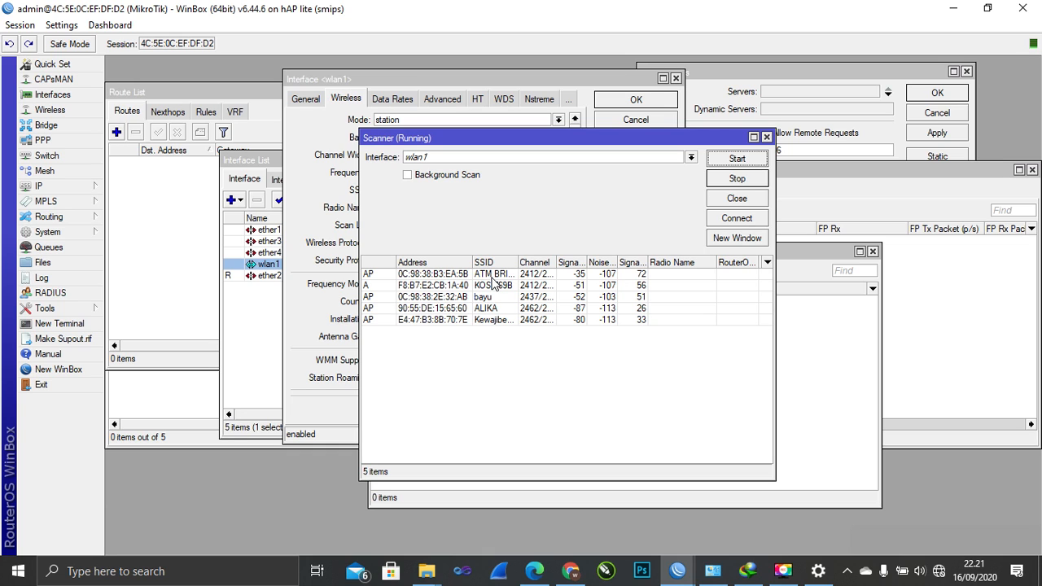
Step: Connect wlan1 to the scanned access point ATM BRI SIMO, close the scanner and save the interface settings
double_click(492, 275)
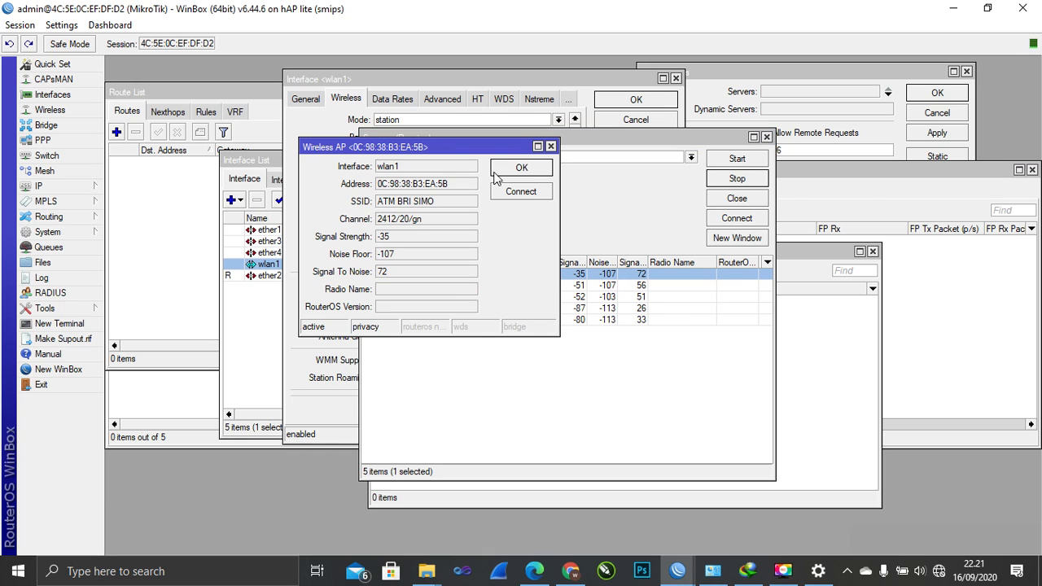
click(514, 194)
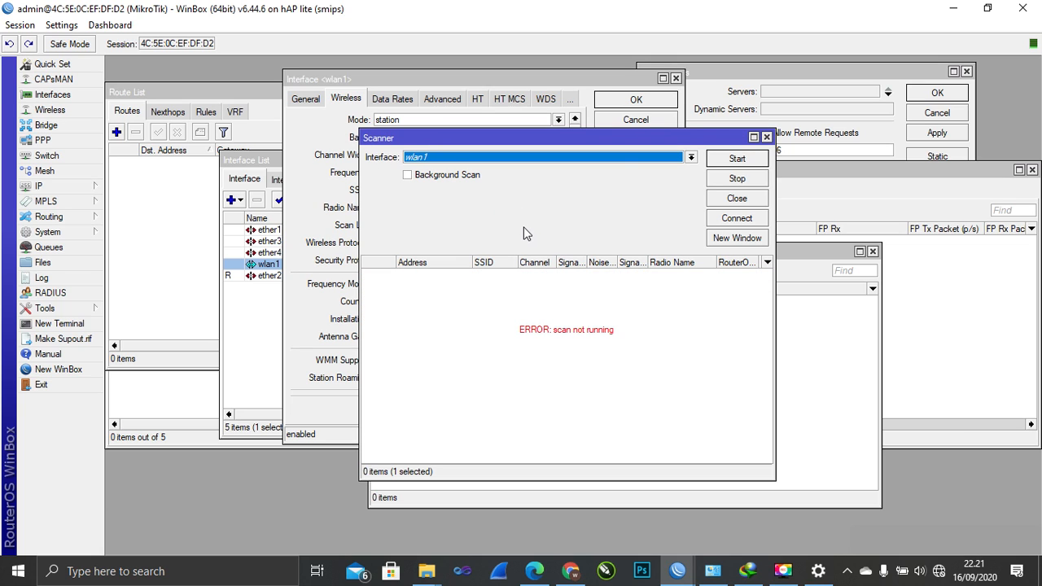
drag(593, 138, 472, 322)
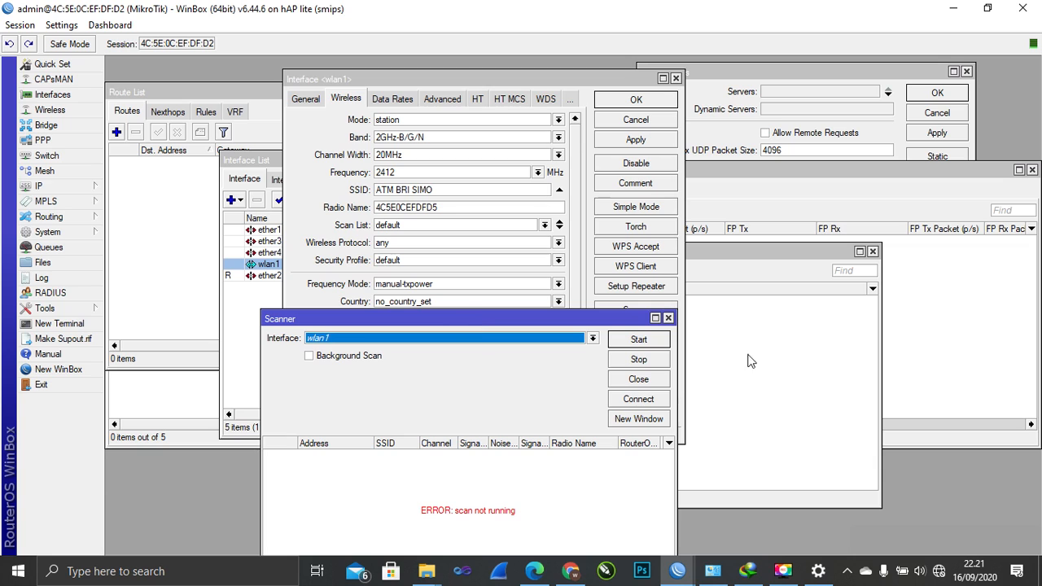
click(669, 318)
click(636, 144)
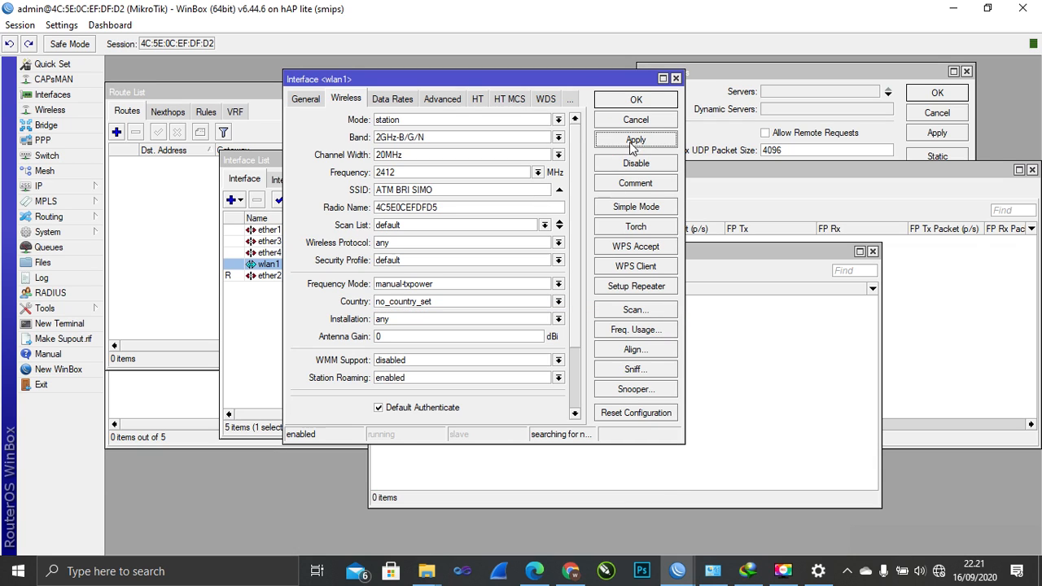
click(632, 103)
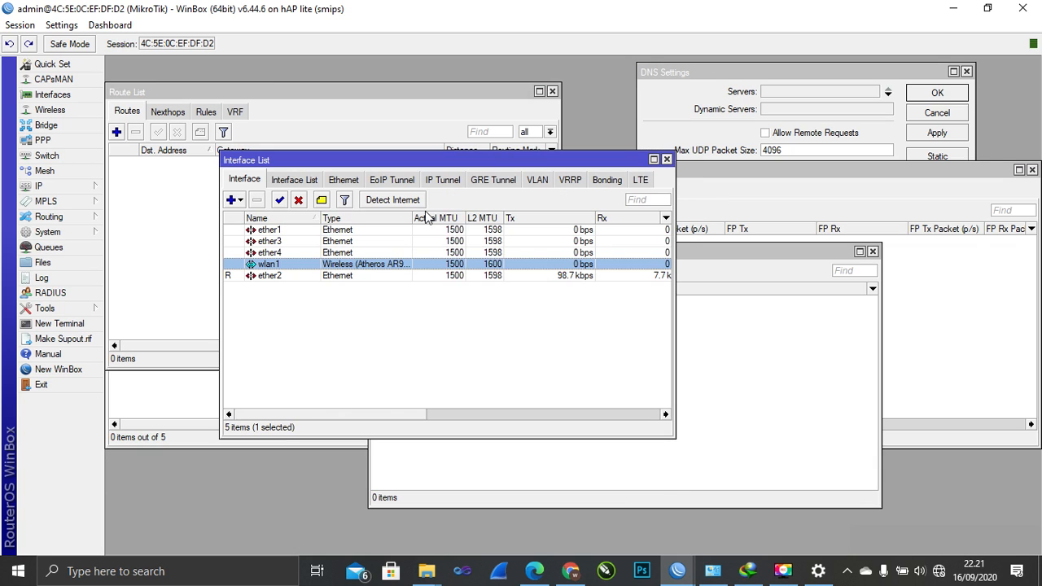
Step: Add a wireless security profile named profile-hape in dynamic keys mode with WPA PSK and WPA2 PSK authentication
click(57, 111)
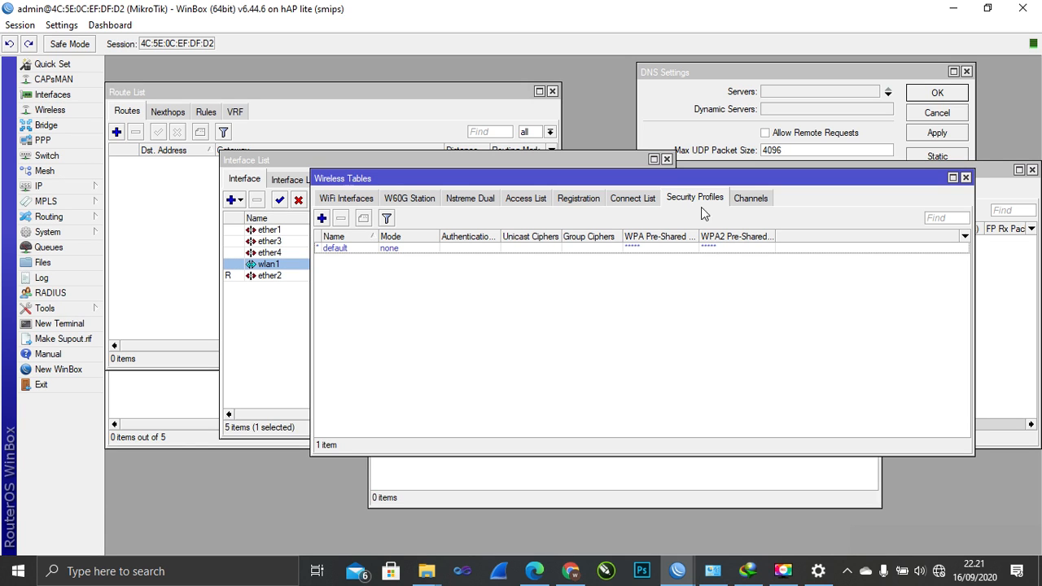
click(322, 218)
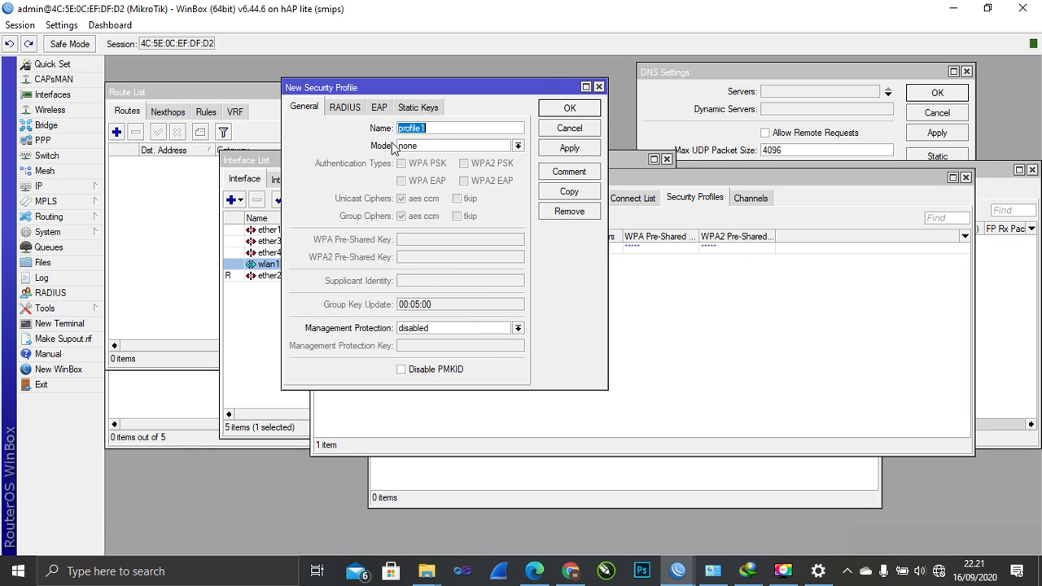
text(pro)
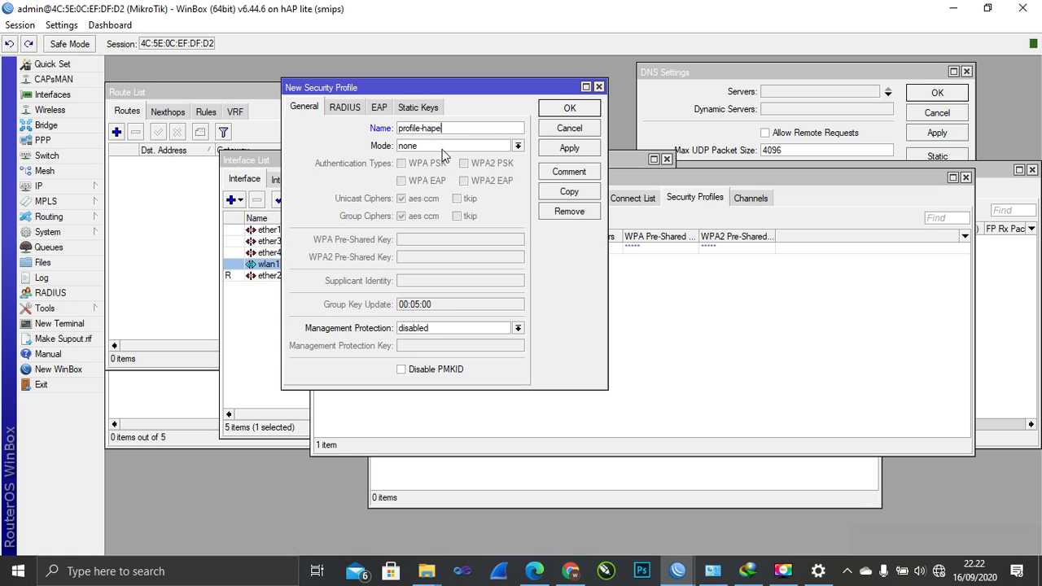
click(448, 145)
click(450, 147)
click(451, 146)
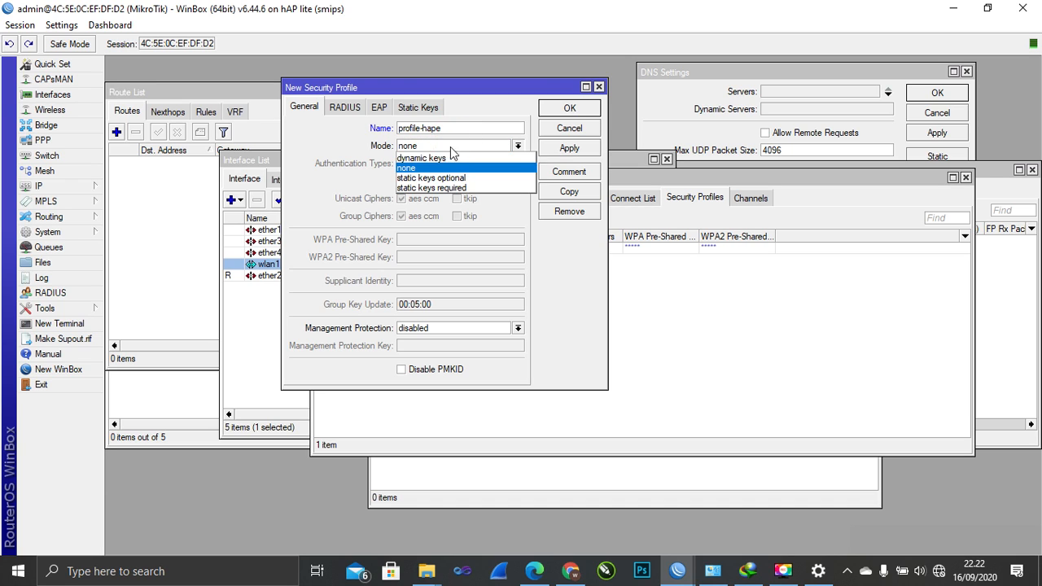
click(451, 154)
click(426, 166)
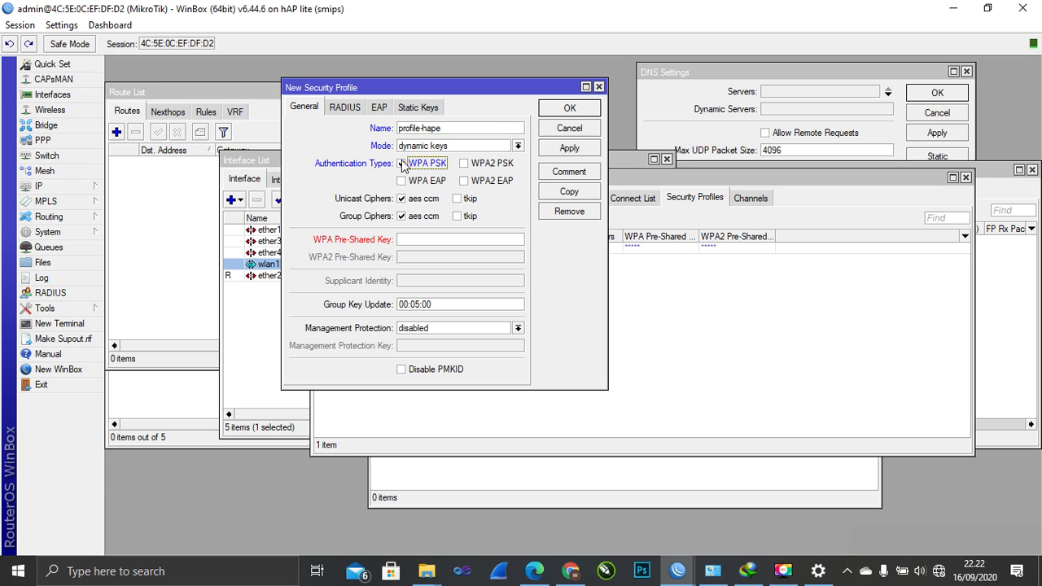
click(483, 166)
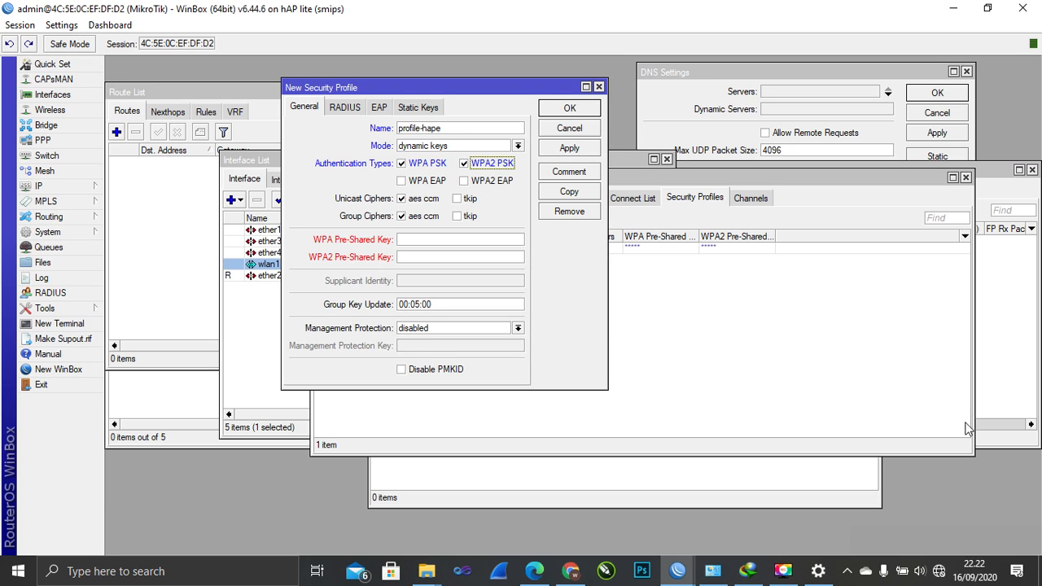
Step: Check the Wi-Fi networks available to the computer, and return to the new security profile
click(940, 573)
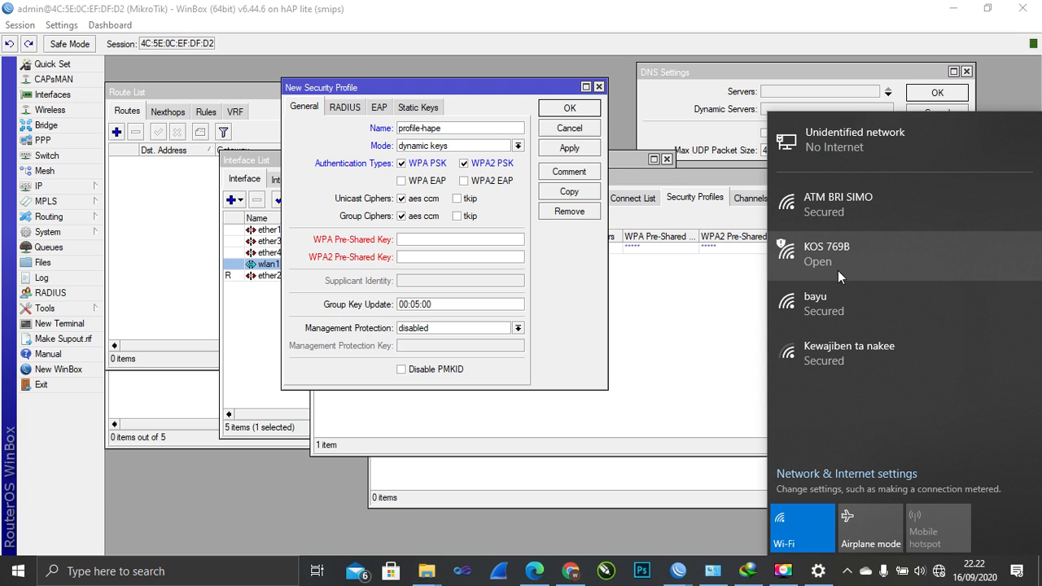
click(529, 91)
drag(530, 93, 556, 127)
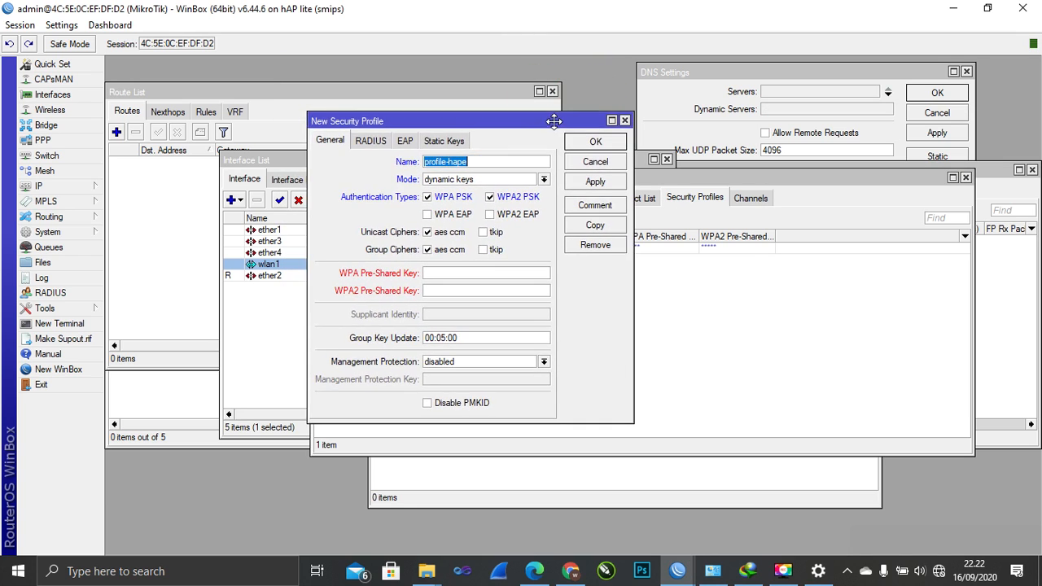
Step: Enter the network password as both the WPA and WPA2 pre-shared keys of profile-hape, and save the profile
click(606, 183)
click(666, 303)
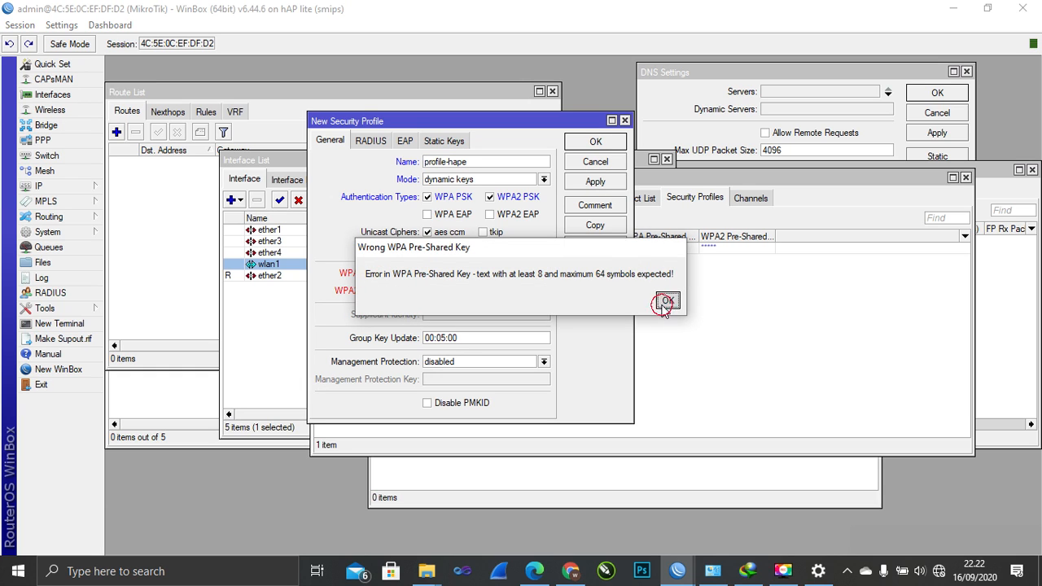
click(443, 276)
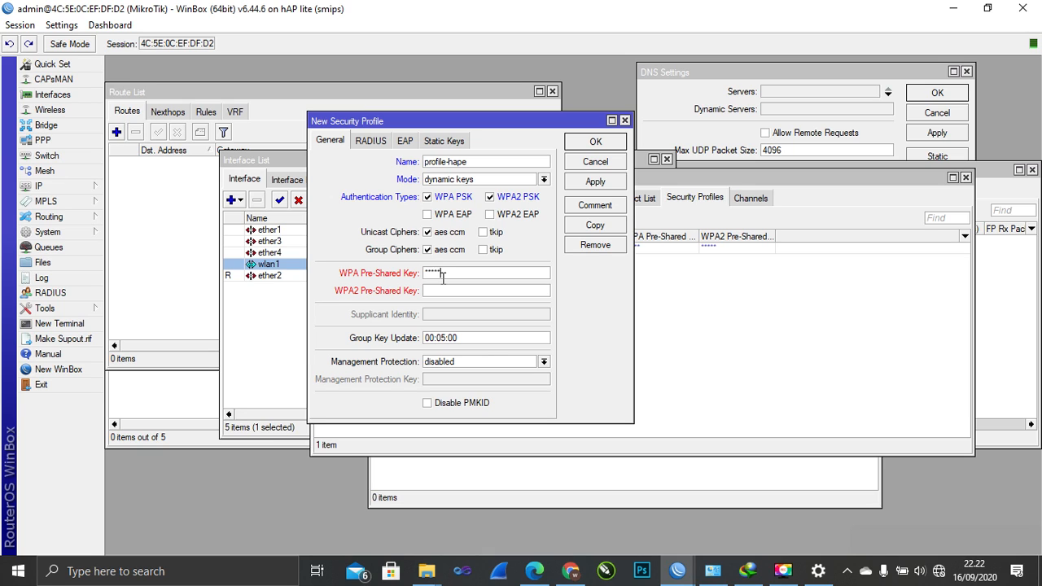
text(********)
click(443, 291)
text(********)
click(599, 182)
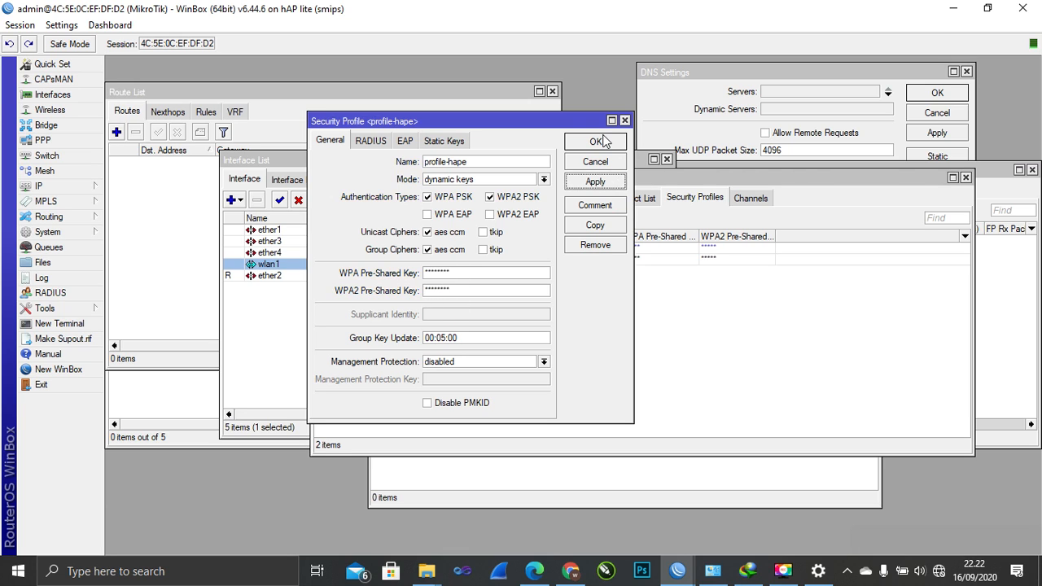
click(596, 141)
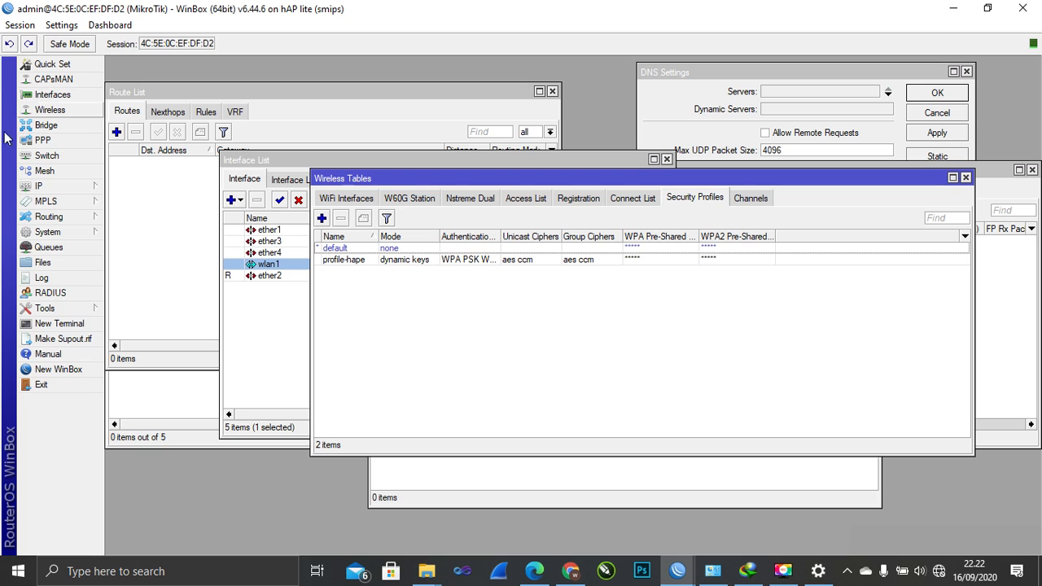
Step: Assign the security profile profile-hape to the wlan1 interface, apply it and close the interface settings
click(52, 94)
double_click(358, 266)
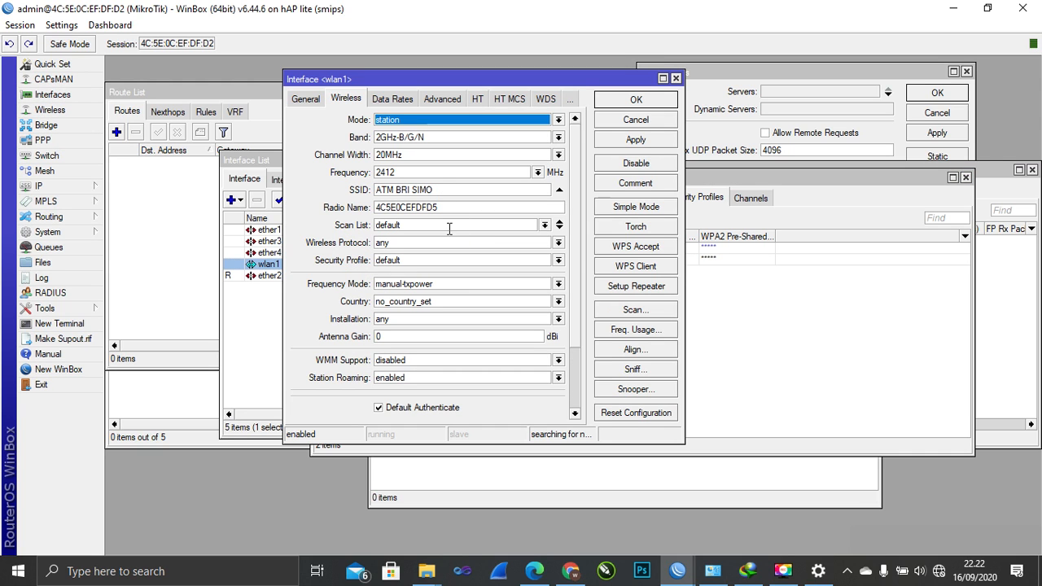
click(436, 262)
click(486, 291)
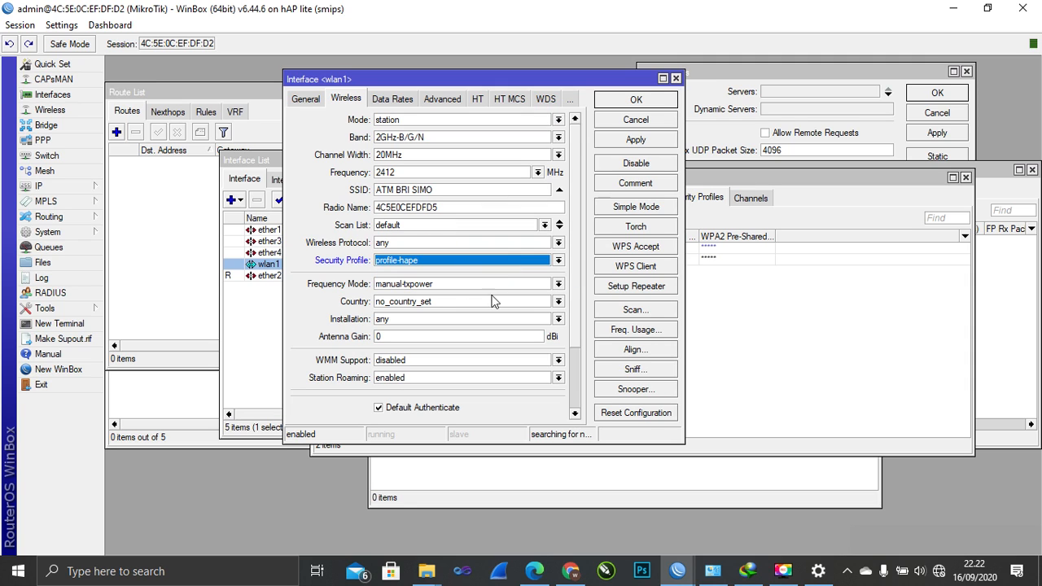
click(636, 139)
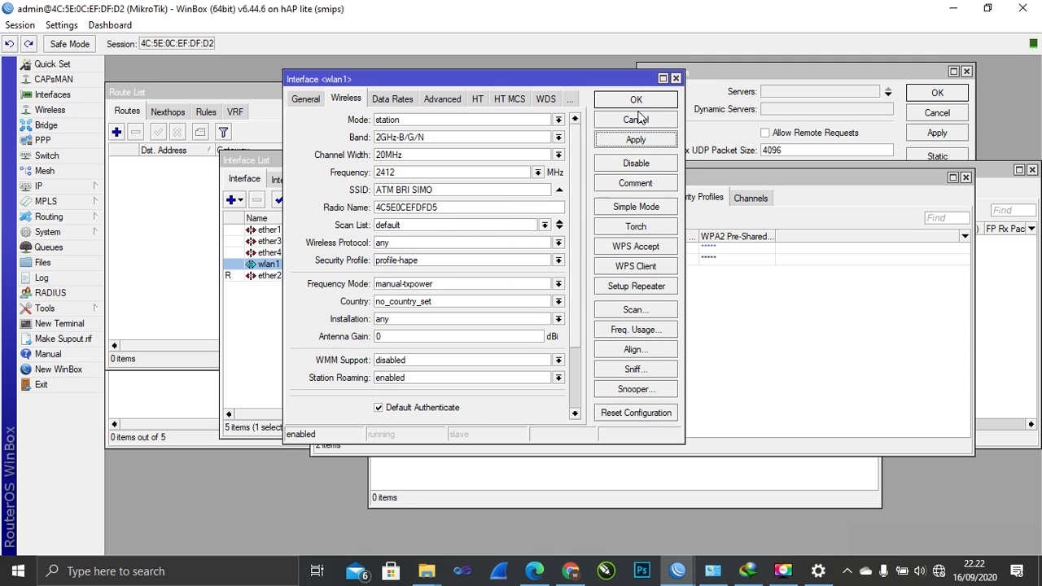
click(636, 120)
double_click(438, 254)
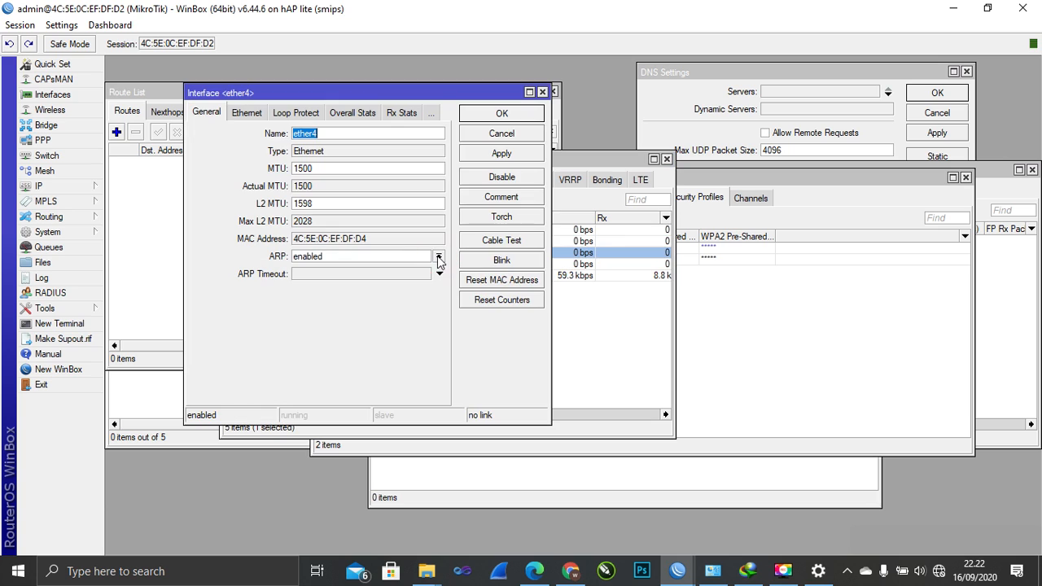
click(543, 92)
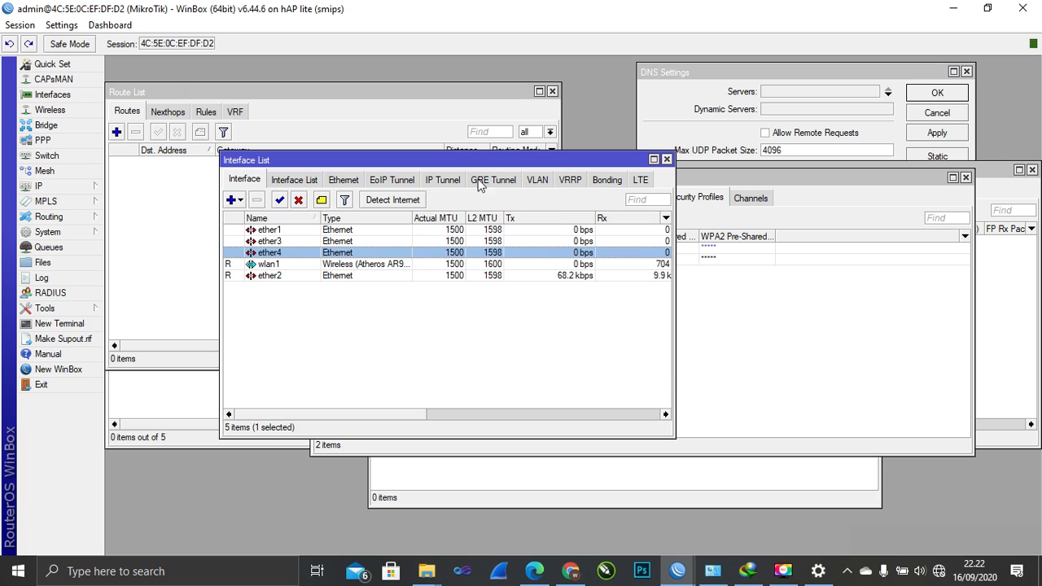
double_click(377, 269)
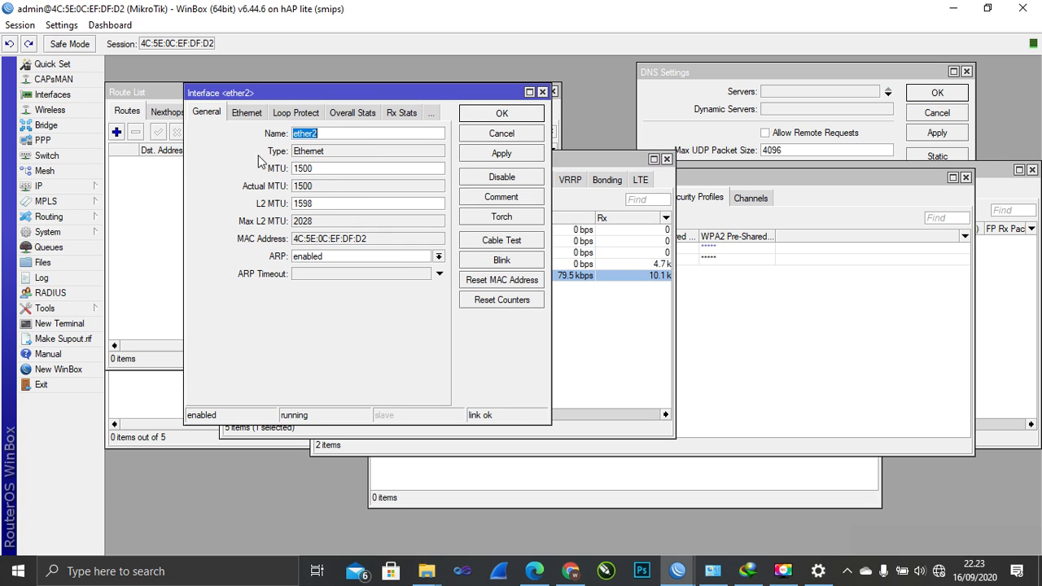
click(248, 107)
click(204, 112)
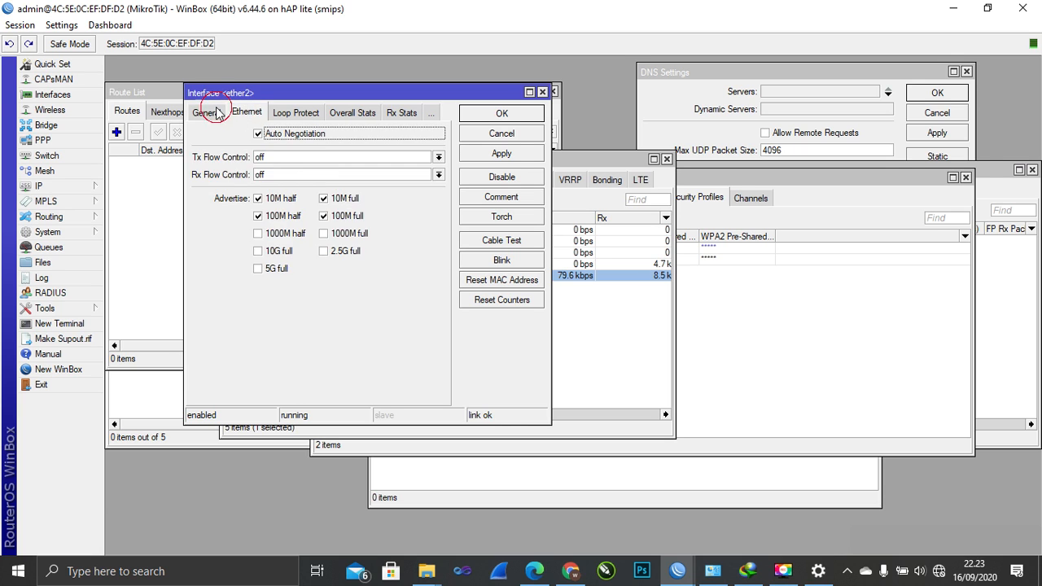
click(240, 114)
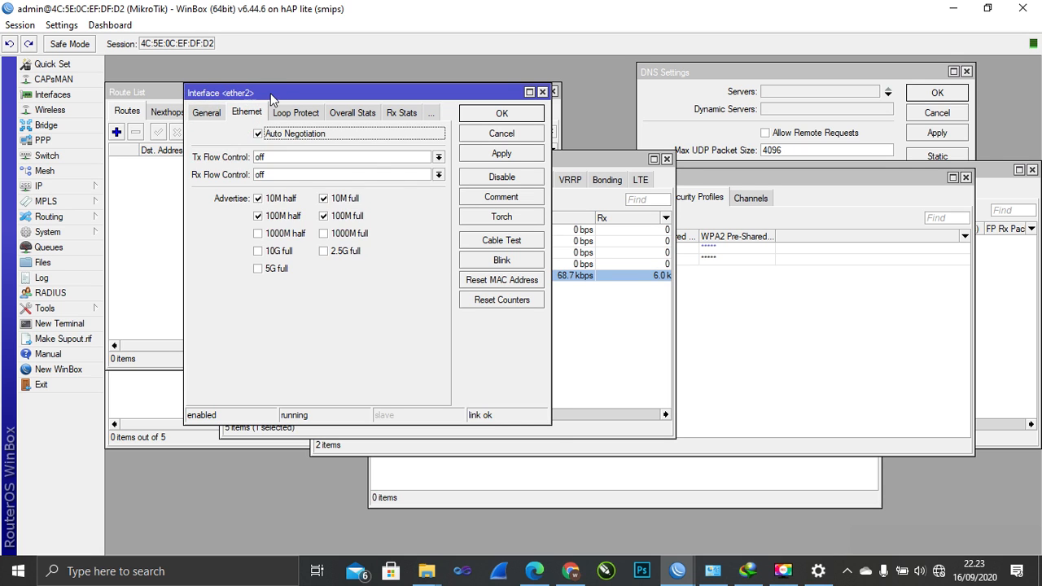
drag(271, 94, 546, 160)
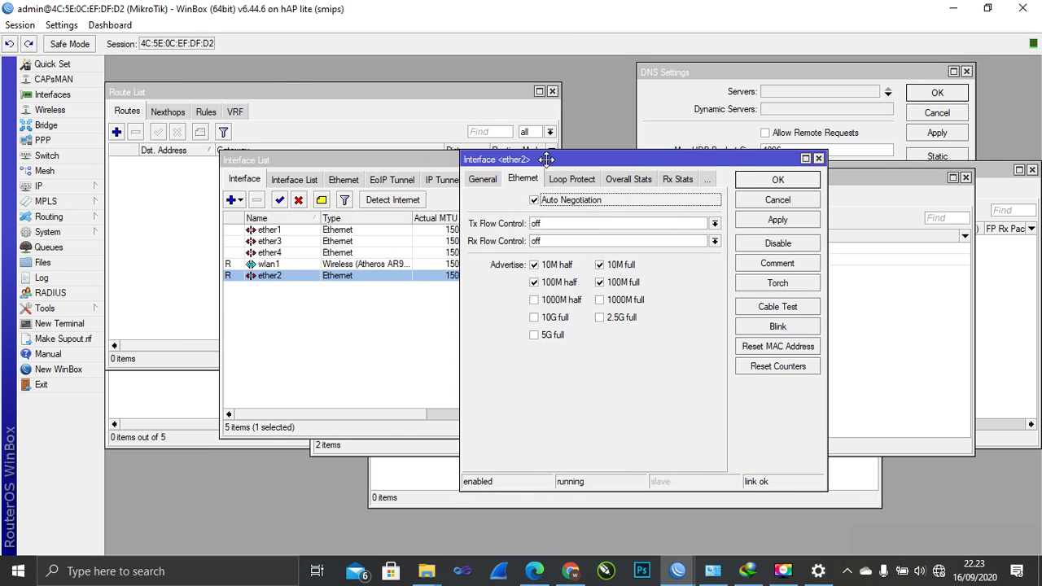
click(818, 159)
Step: Review wlan1's wireless settings and connection status, and close them with the settings applied
double_click(331, 264)
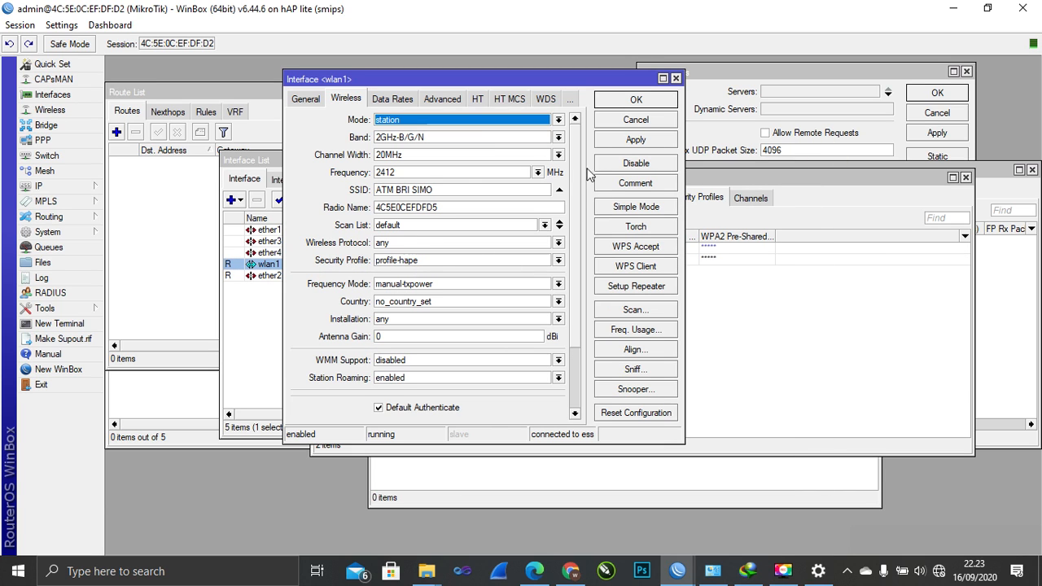
click(636, 139)
click(635, 99)
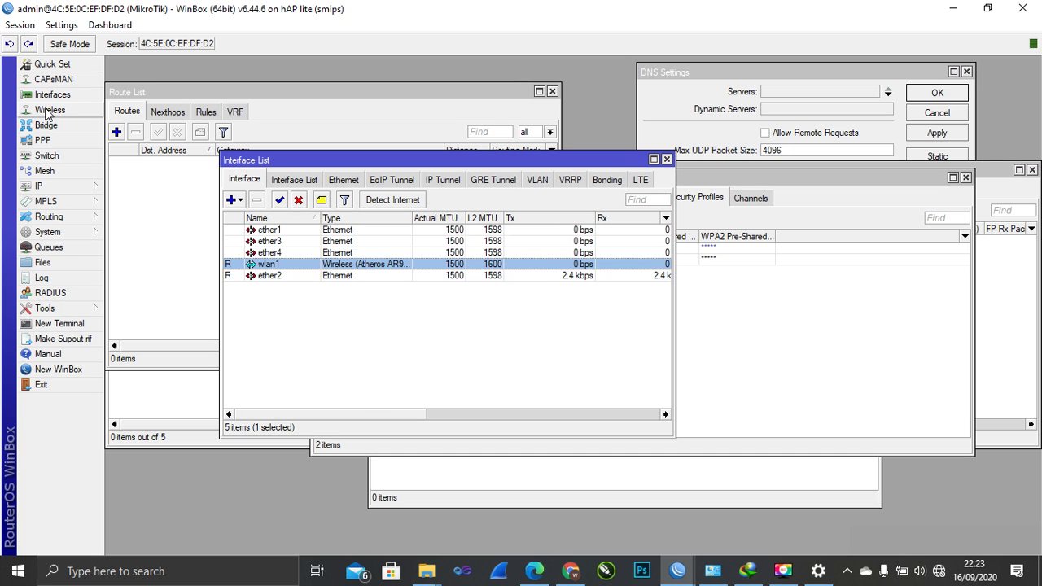
Step: Add a DHCP client on the wlan1 interface with peer DNS, peer NTP and the default route kept on, and save it
click(72, 189)
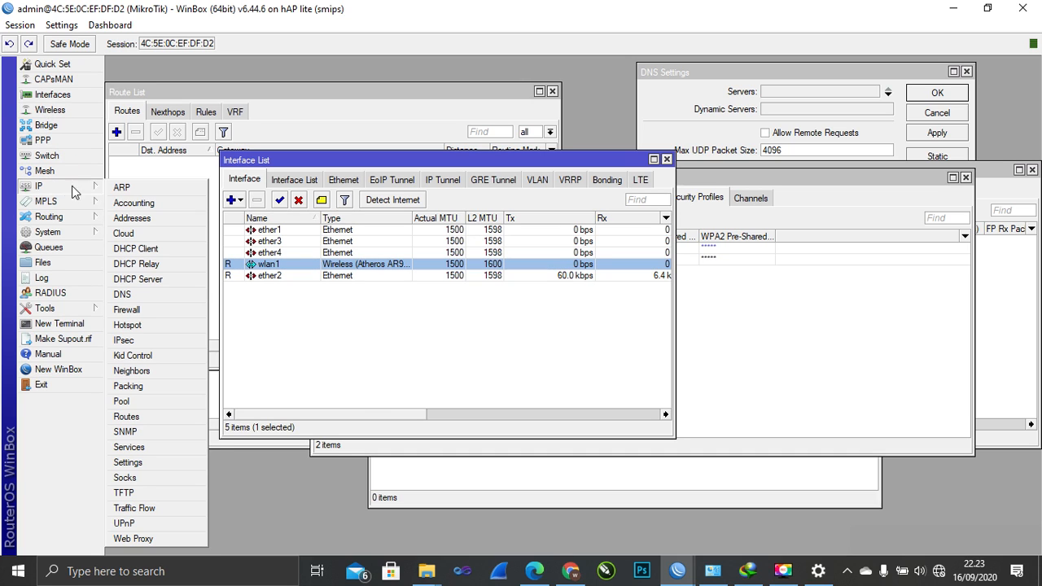
click(145, 249)
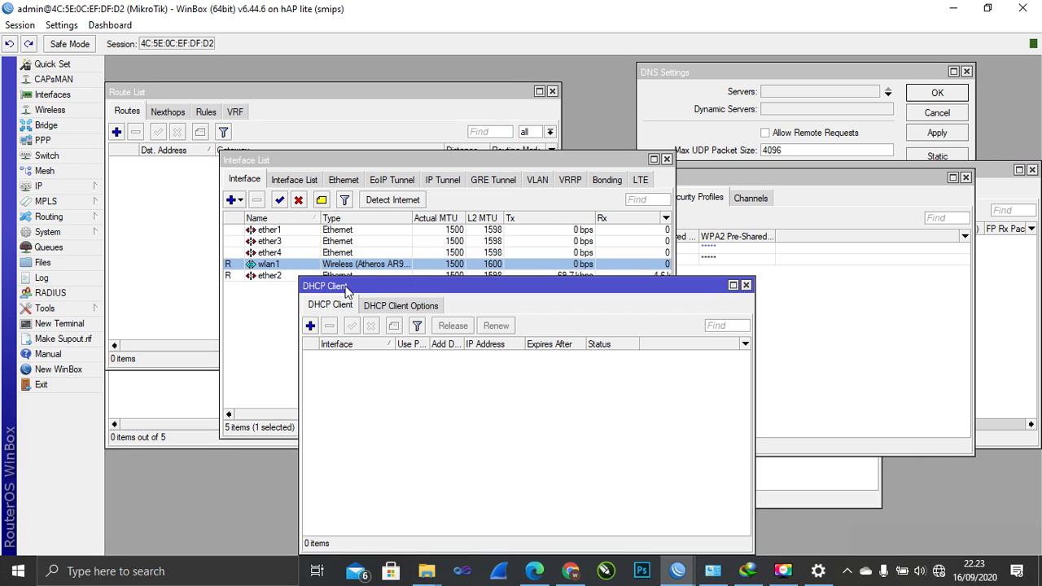
drag(347, 290, 356, 211)
click(320, 247)
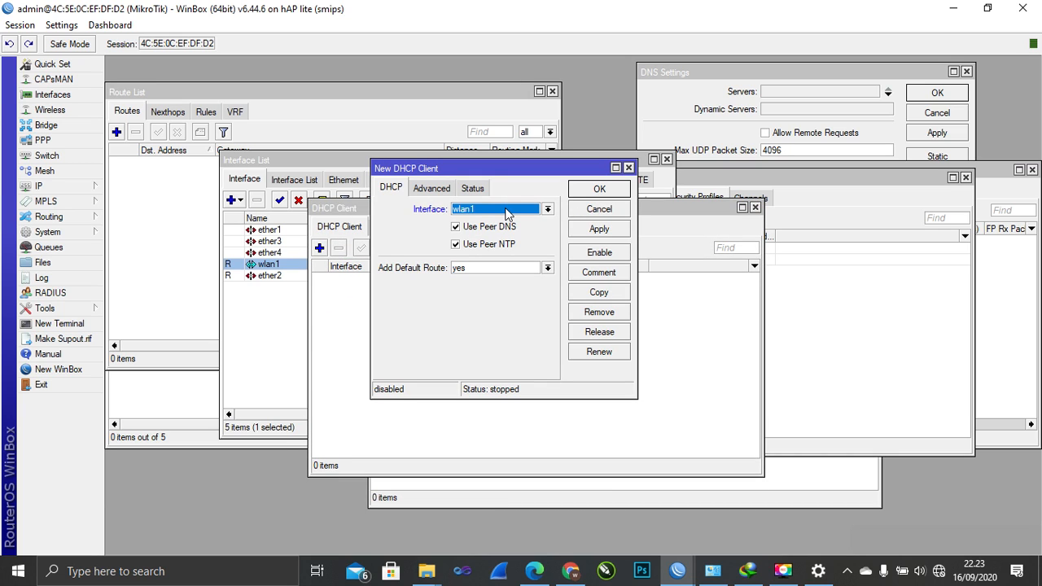
click(600, 228)
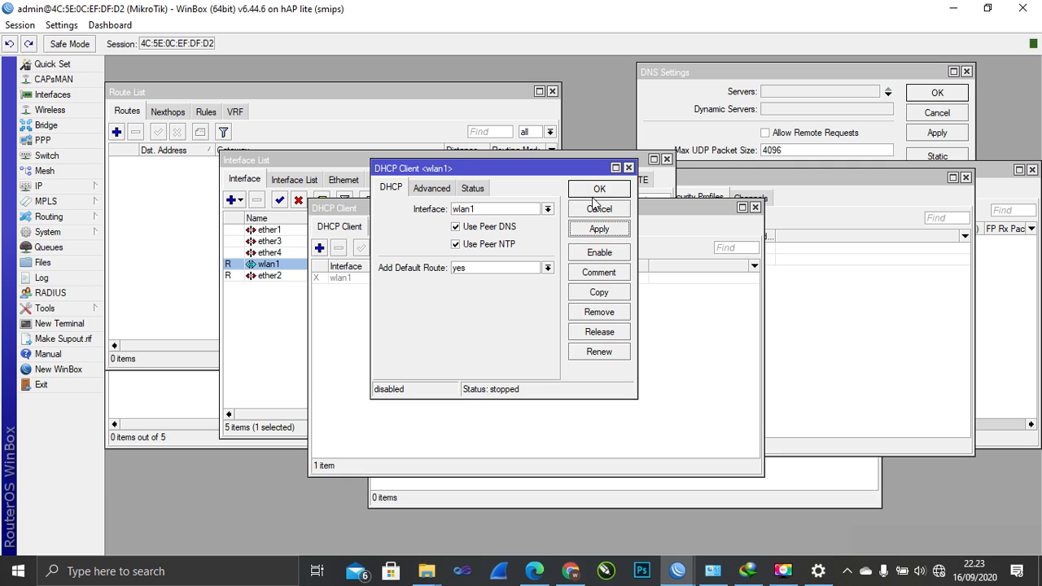
click(599, 189)
Step: Enable the disabled wlan1 entry in the DHCP client list
drag(482, 209, 481, 175)
click(442, 244)
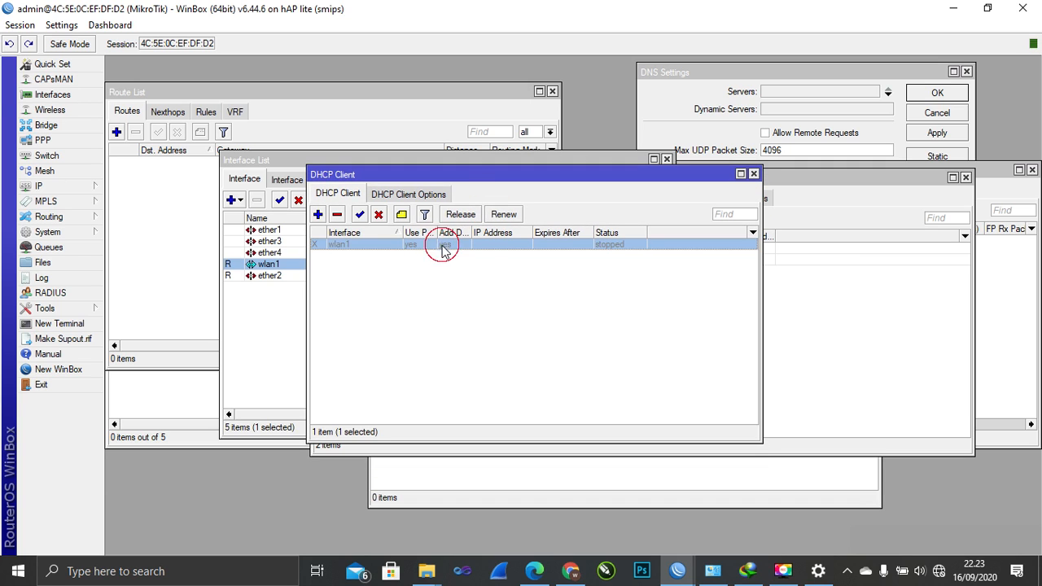
click(360, 214)
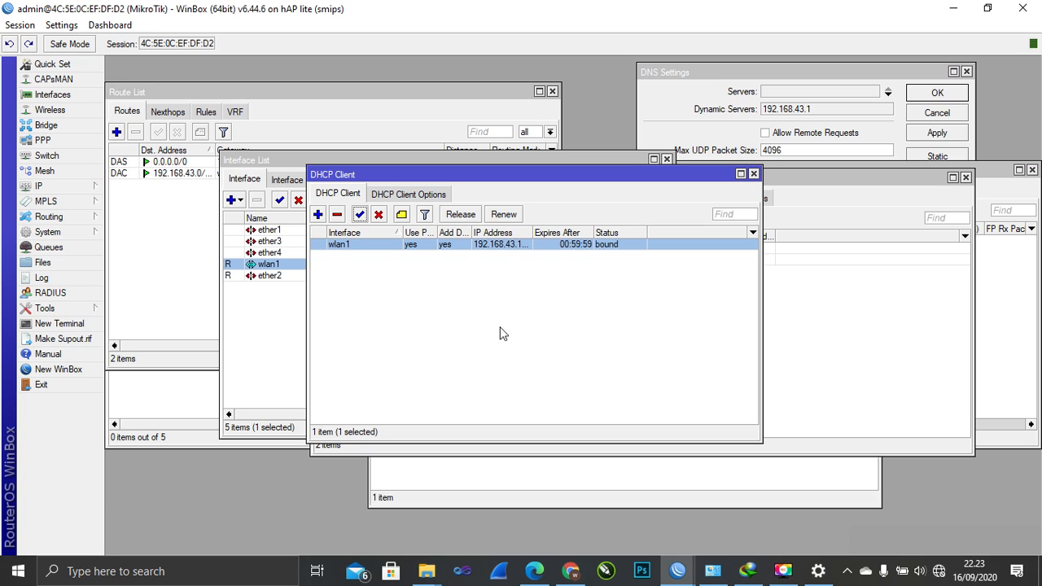
Step: Test the router's internet connection by pinging 8.8.8.8 from a new terminal, and stop the ping and close the terminal
click(88, 323)
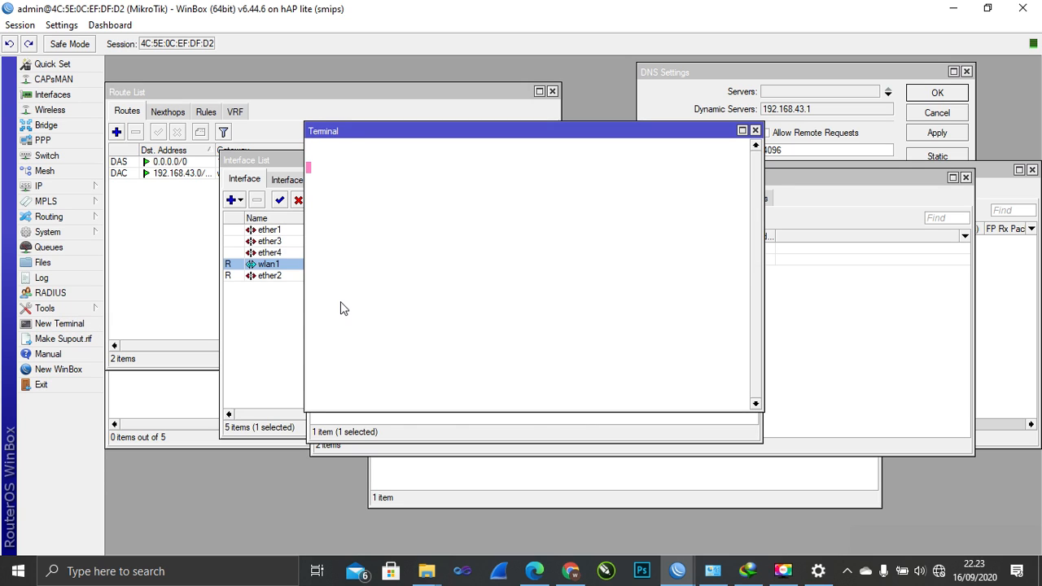
text(ping 8.8.8.8)
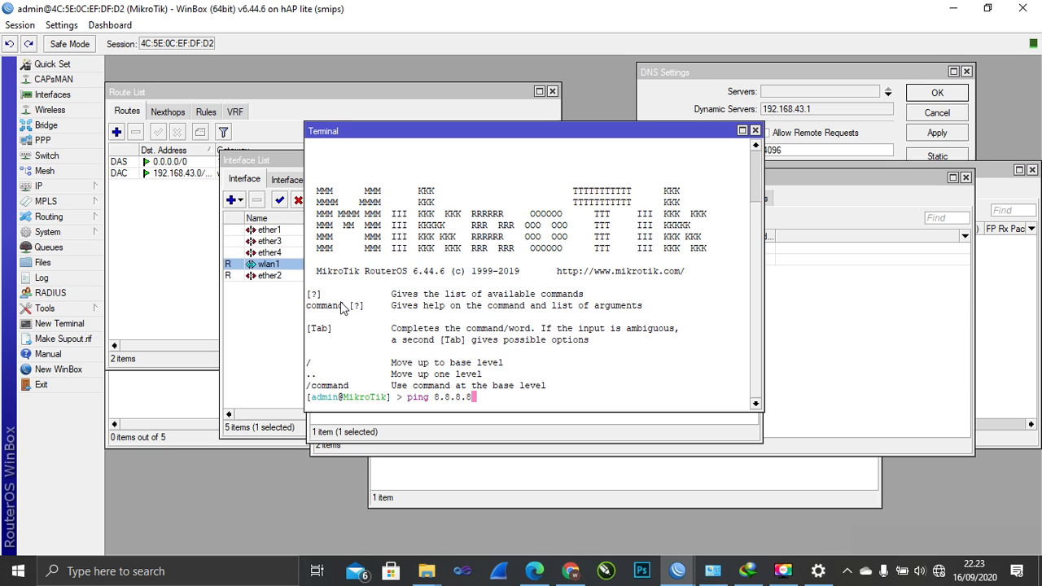
key(Return)
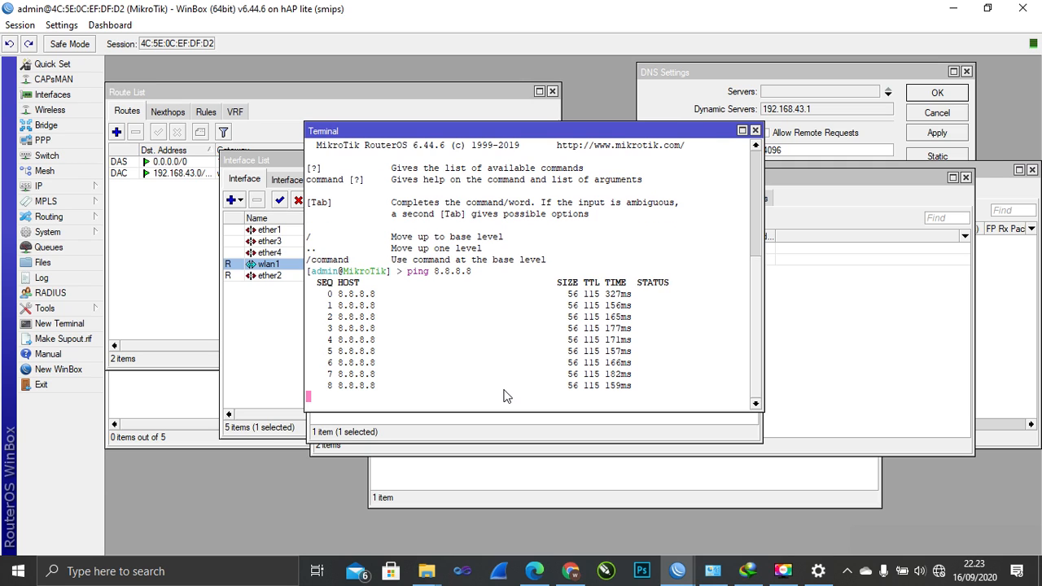
key(ctrl+c)
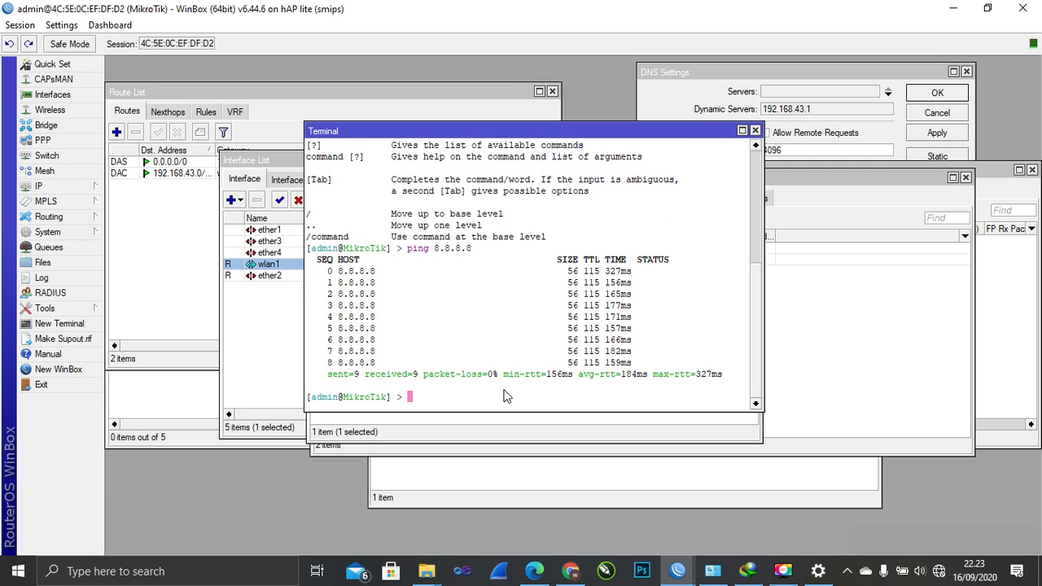
click(756, 130)
drag(550, 182, 582, 162)
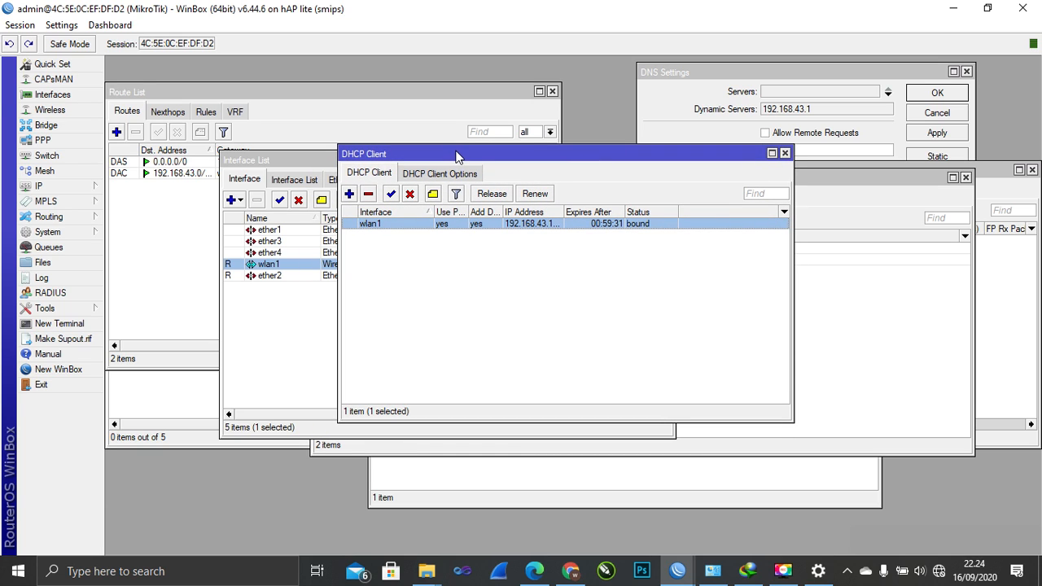
Step: Examine the dynamic server in the router's DNS settings
click(41, 187)
click(167, 295)
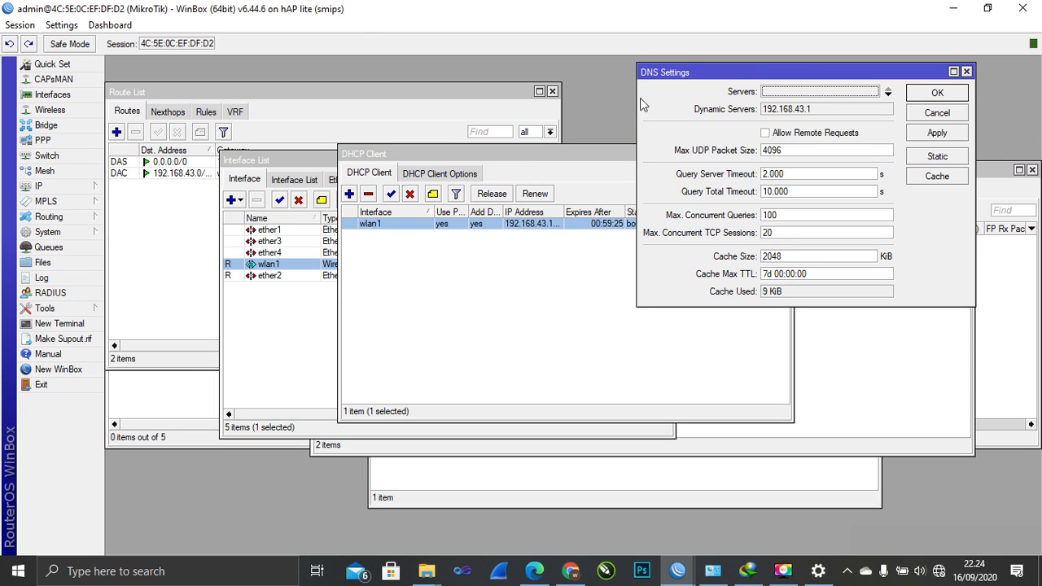
drag(670, 75, 475, 76)
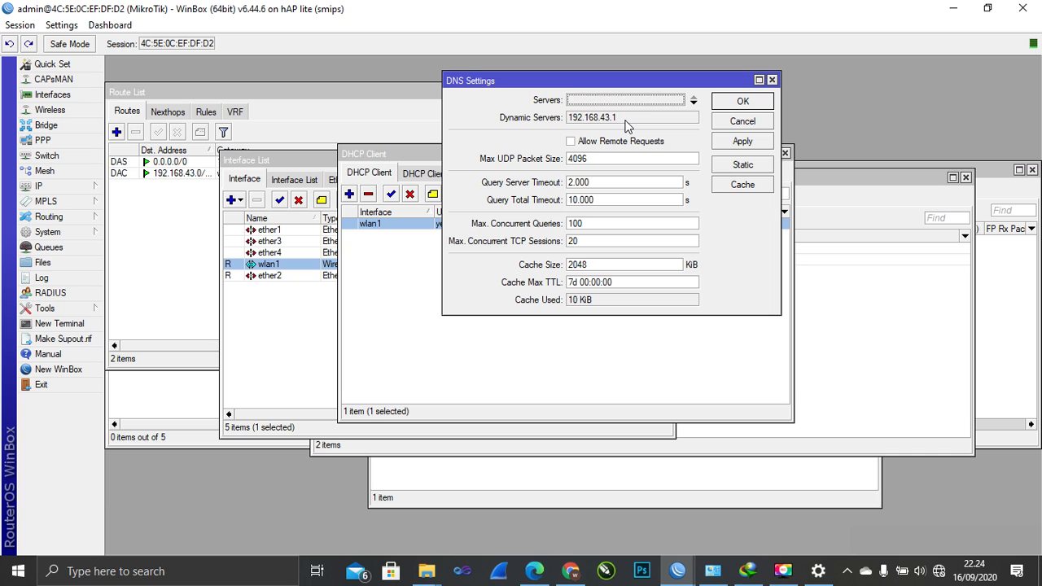
drag(626, 83, 606, 91)
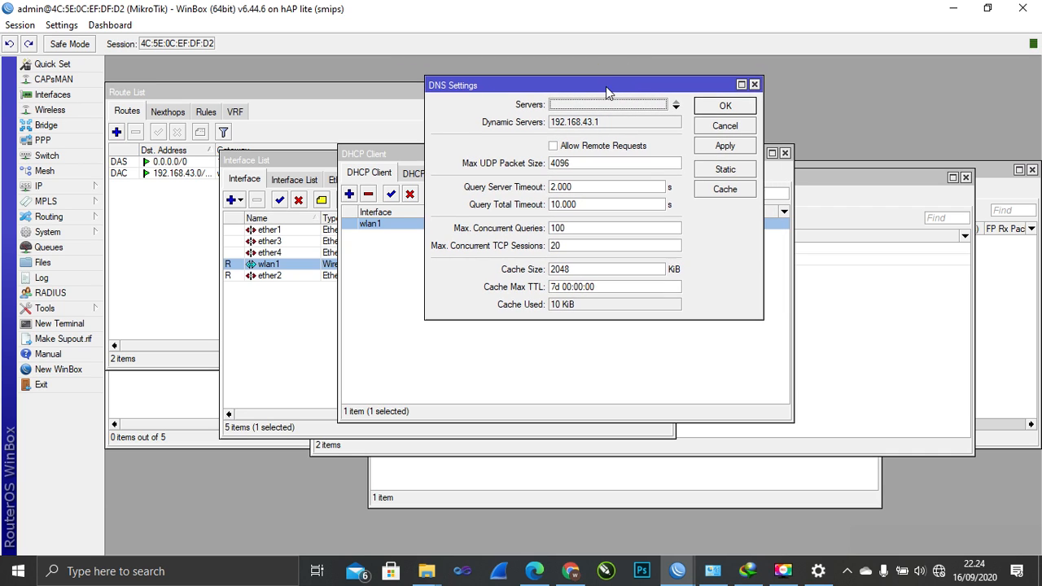
Step: Switch to the Windows network settings and open the IPv4 properties of the Ethernet adapter
click(939, 570)
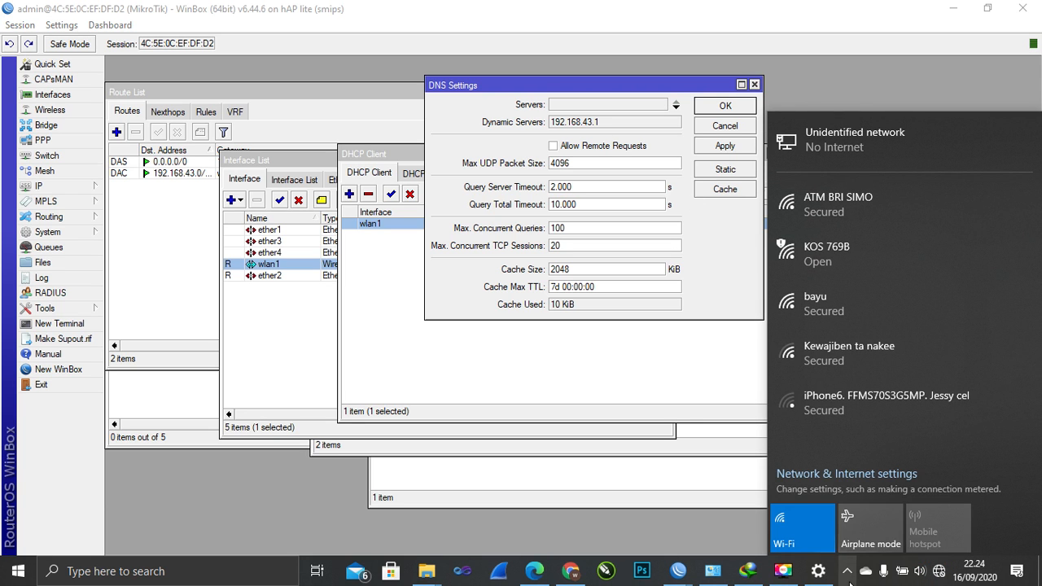
click(867, 480)
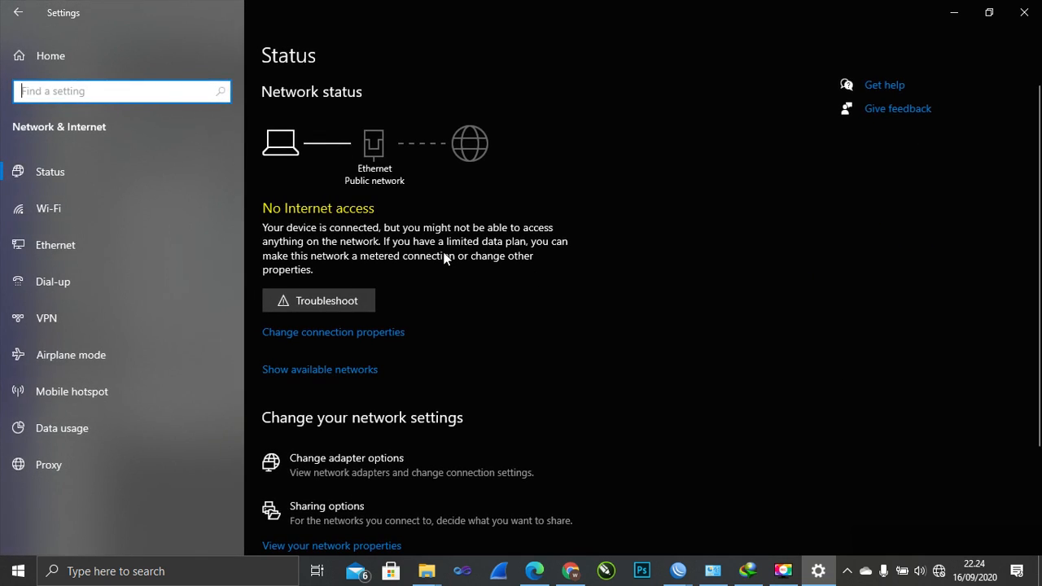
scroll(296, 455, down, 2)
click(347, 376)
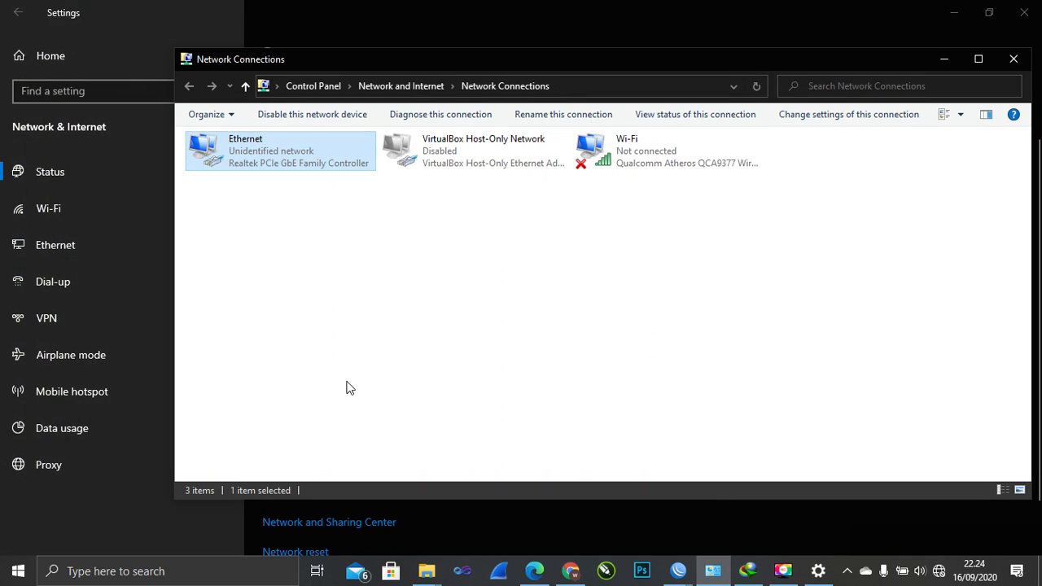
double_click(308, 154)
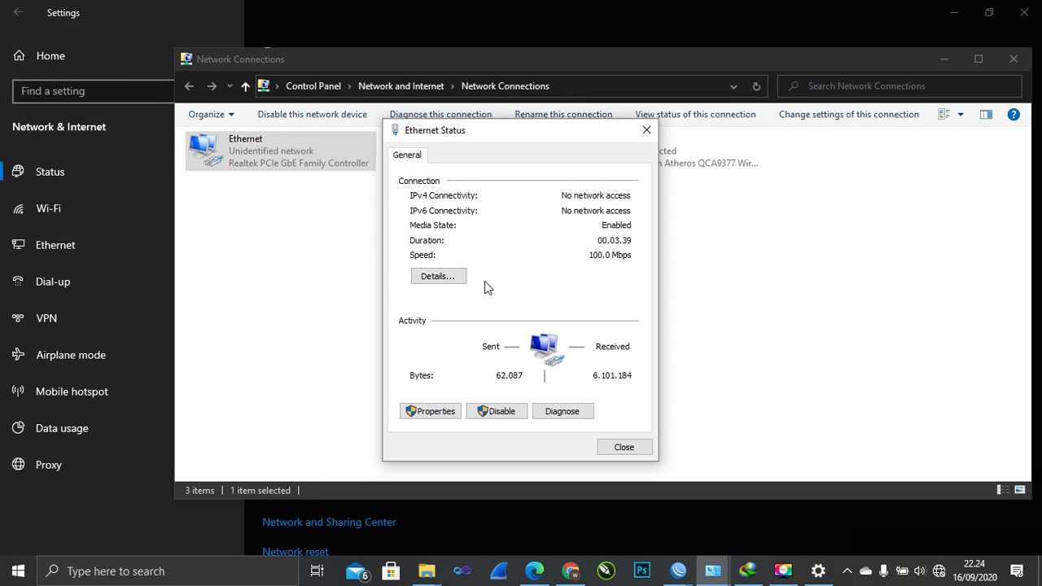
click(444, 413)
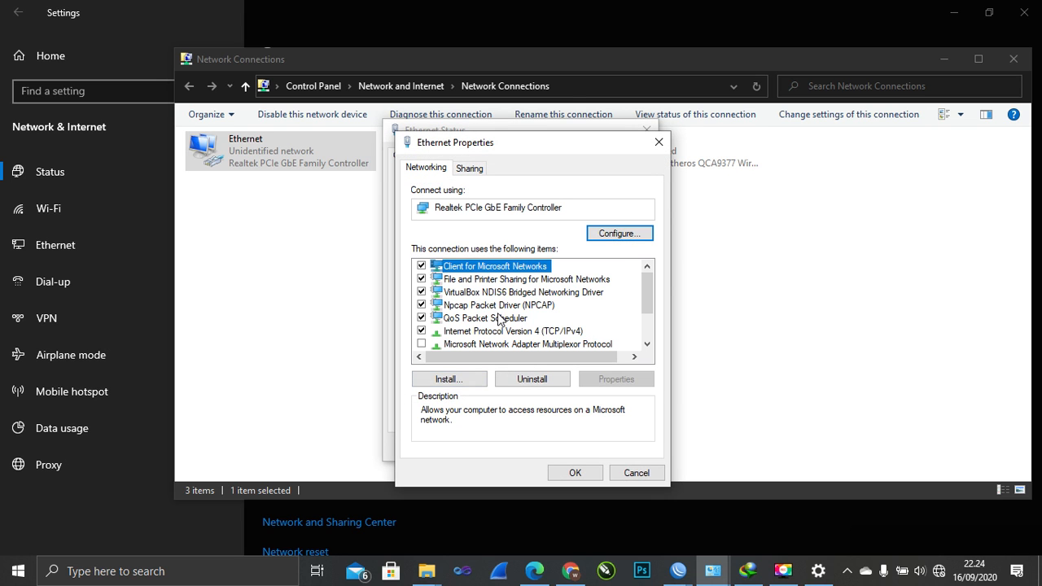
double_click(504, 332)
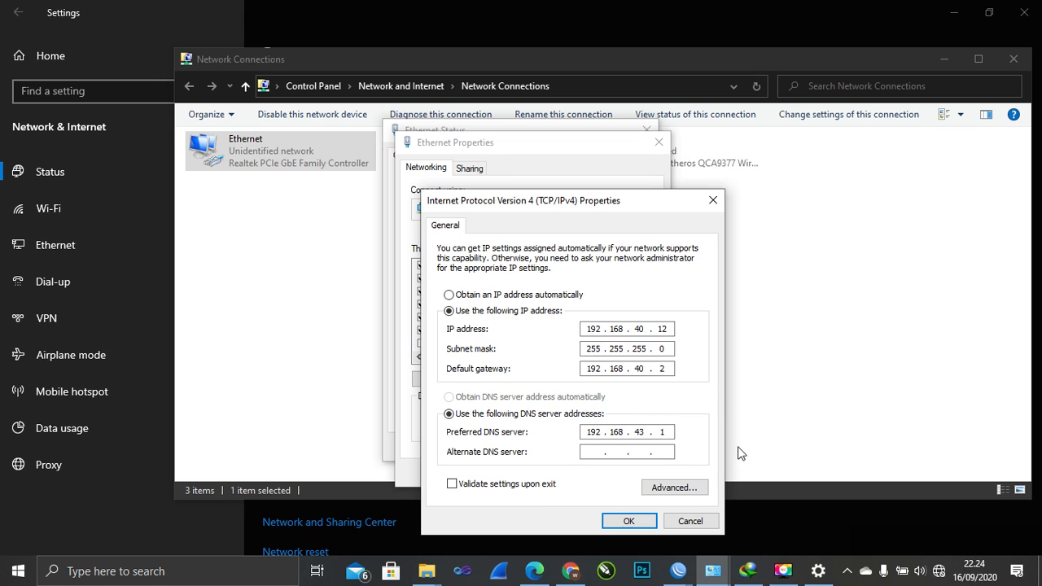
Step: Compare the adapter's preferred DNS server with the dynamic server in WinBox's DNS settings, and close the Ethernet adapter dialogs
mouse_move(679, 571)
click(712, 531)
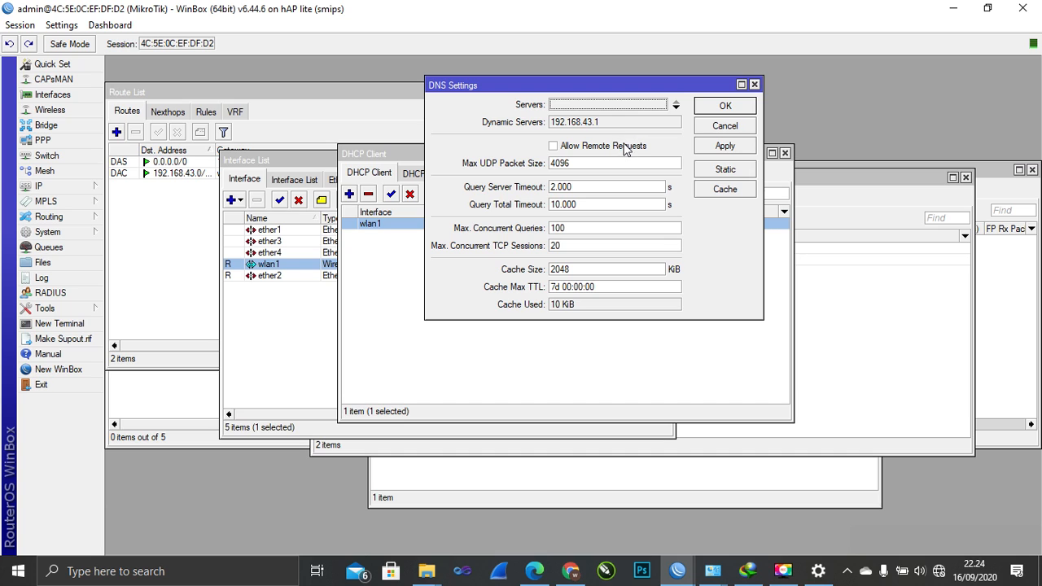
drag(605, 92, 599, 99)
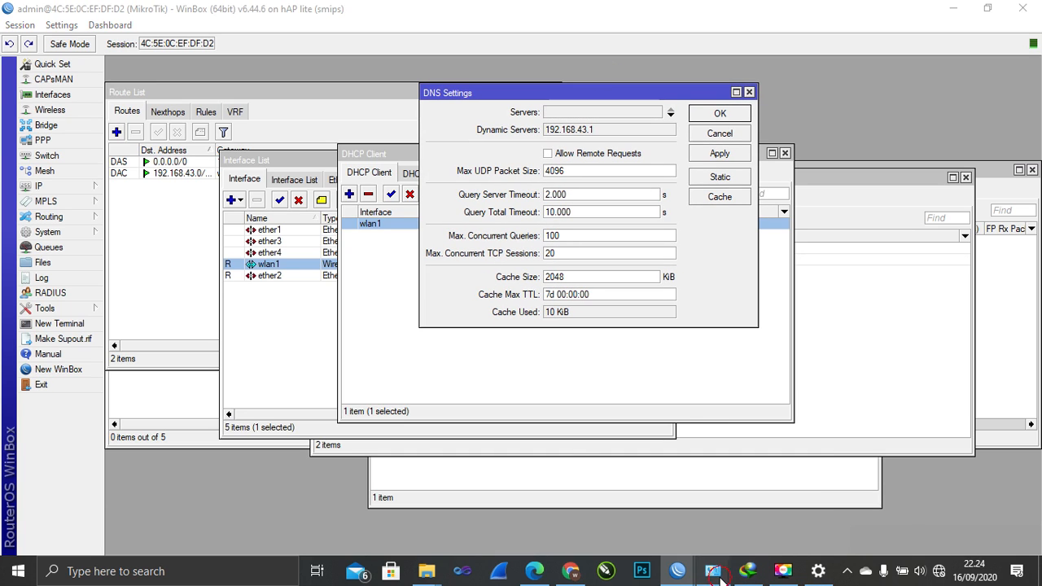
mouse_move(713, 571)
click(773, 518)
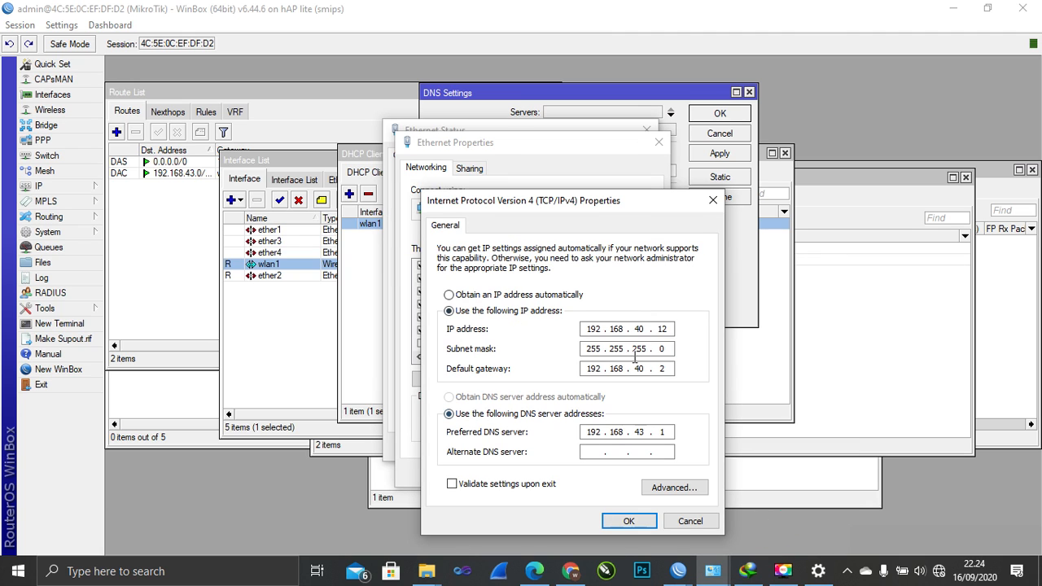
drag(605, 206, 710, 223)
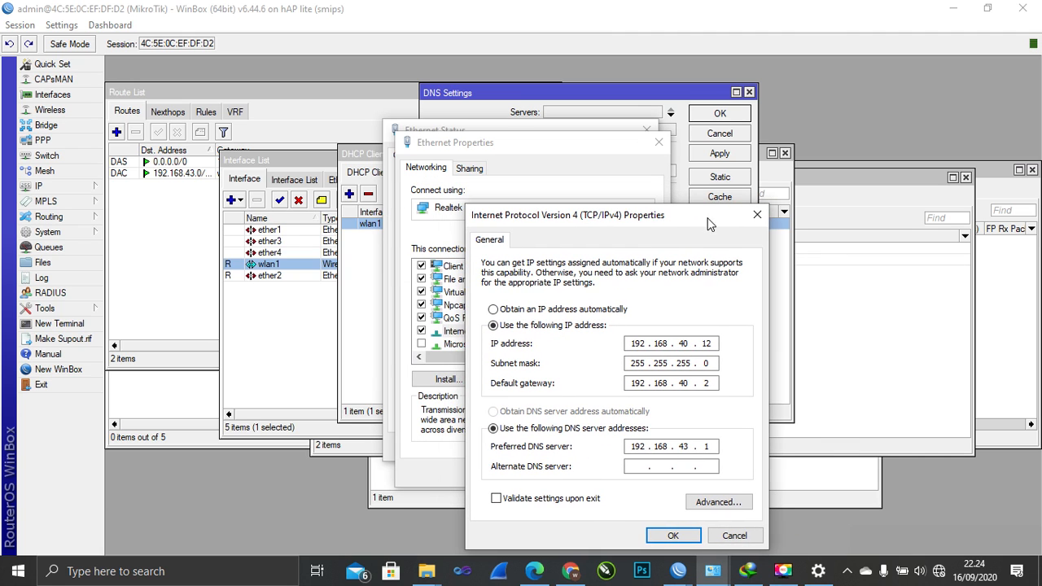
click(670, 537)
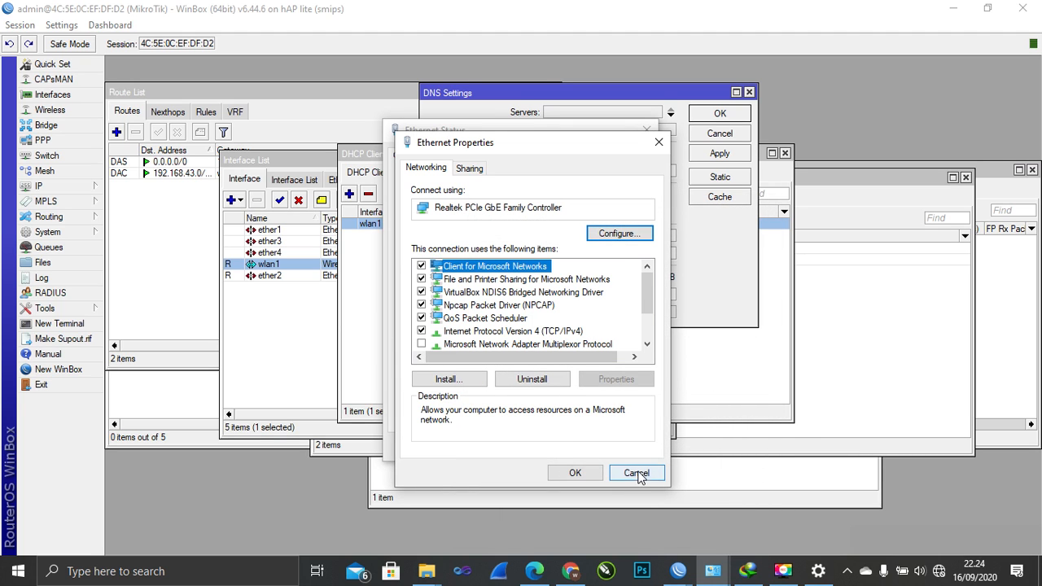
click(659, 142)
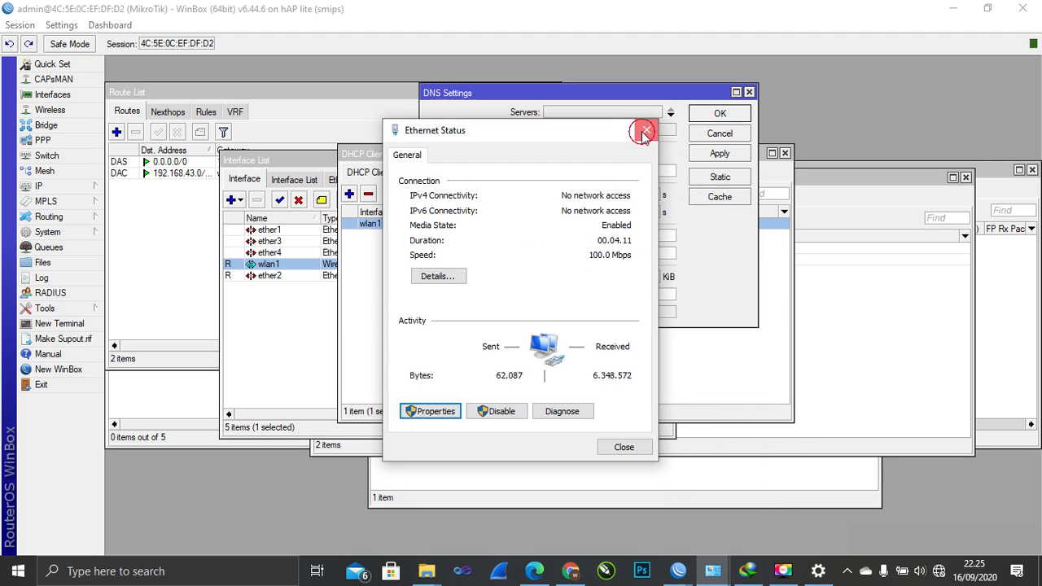
click(644, 133)
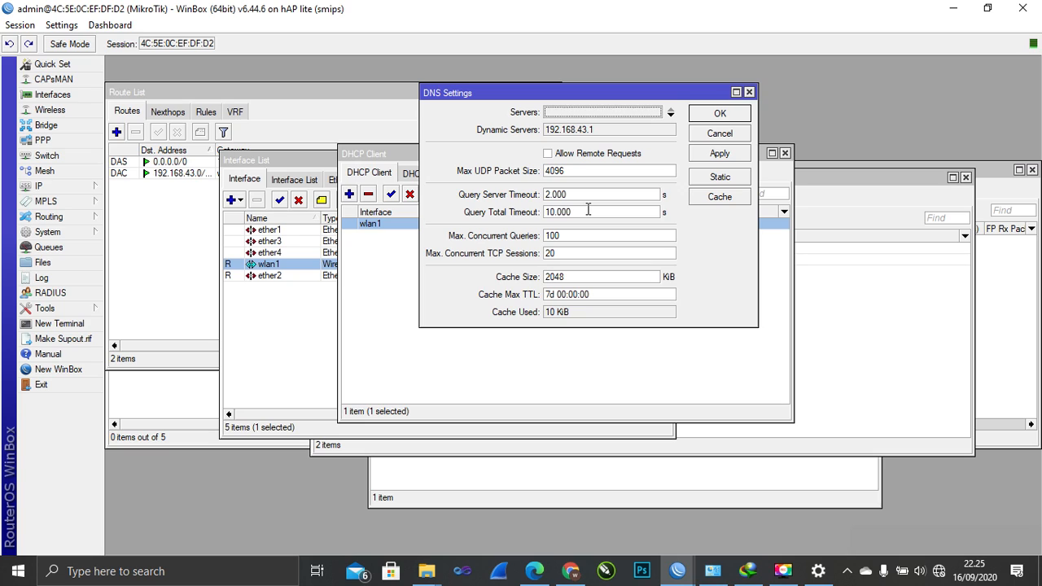
Step: Create a new entry in the router's IP address list with the address 192.168.40.1/24
click(607, 112)
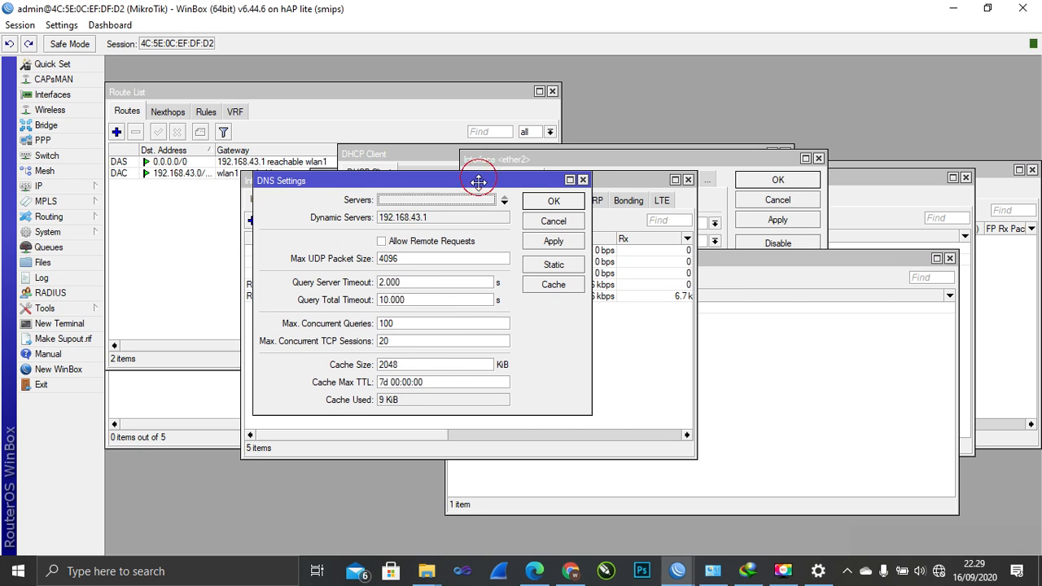
drag(477, 181, 522, 207)
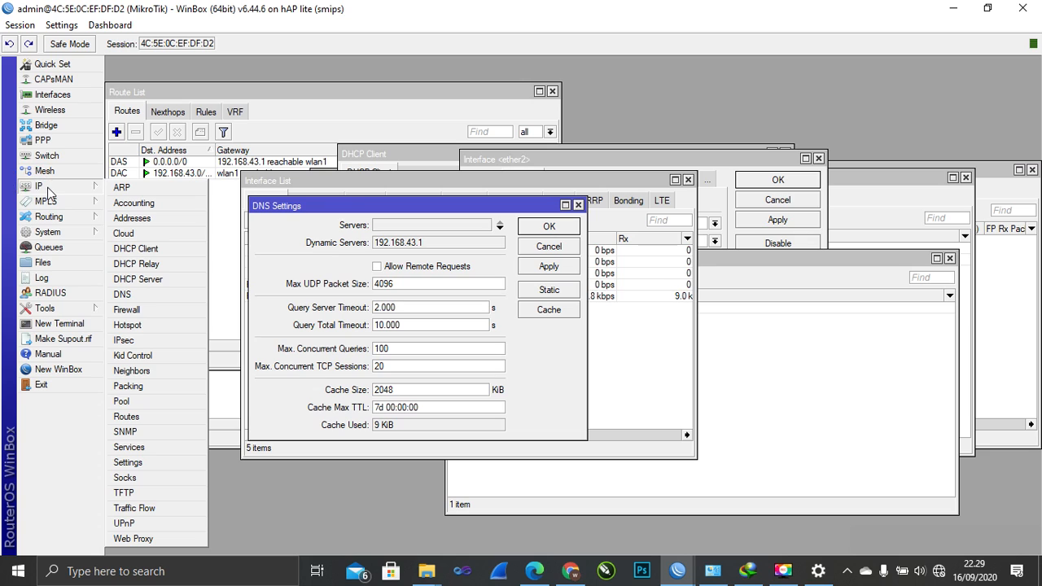
click(124, 220)
drag(478, 261, 463, 234)
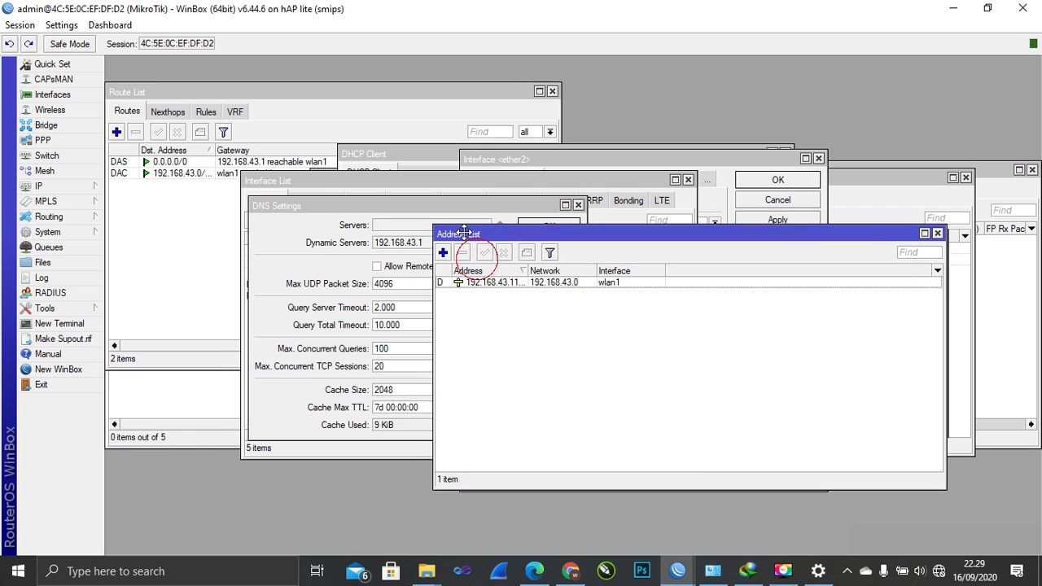
click(441, 253)
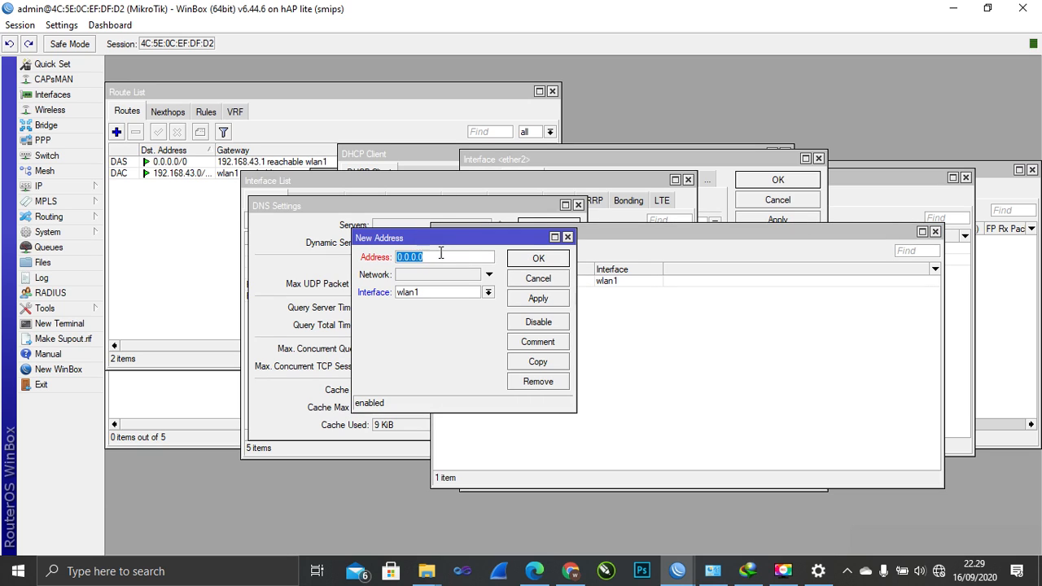
click(440, 253)
drag(440, 254, 386, 258)
text(192.168.40)
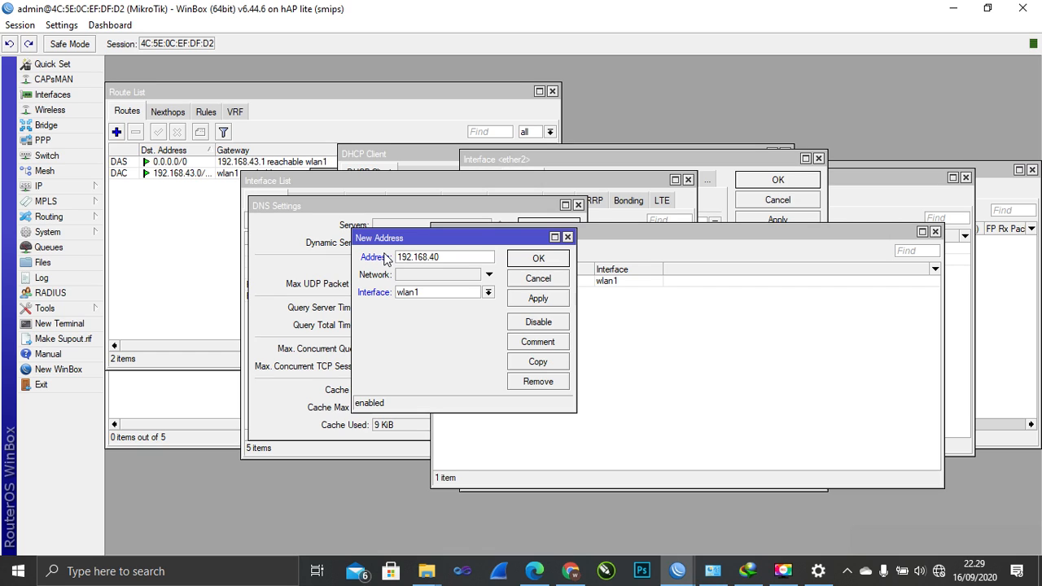
key(BackSpace)
key(BackSpace)
text(60)
key(BackSpace)
key(BackSpace)
text(40.1/24)
Step: Assign the new IP address to the ether2 interface and apply it
click(426, 295)
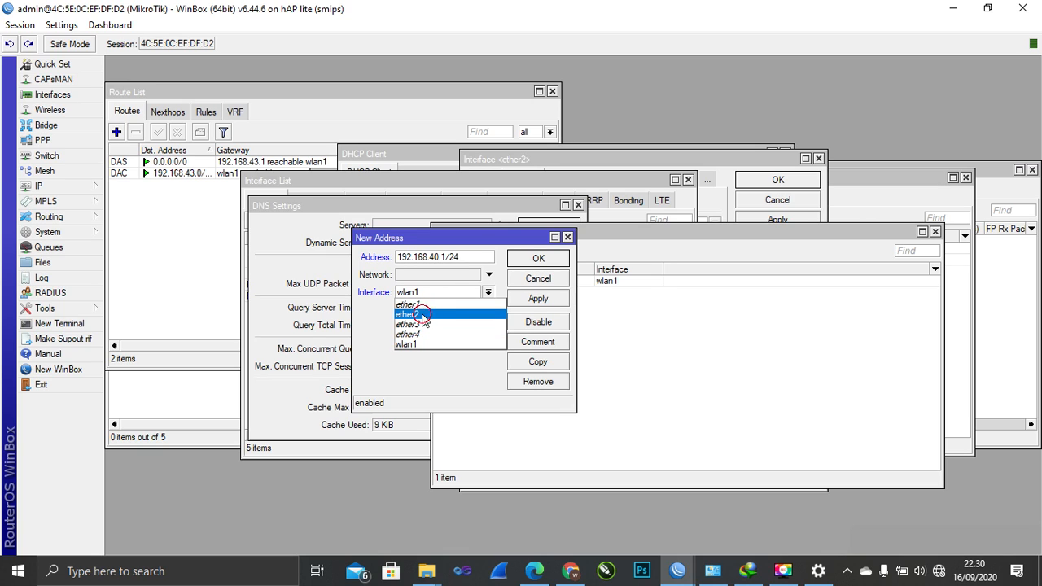
click(424, 315)
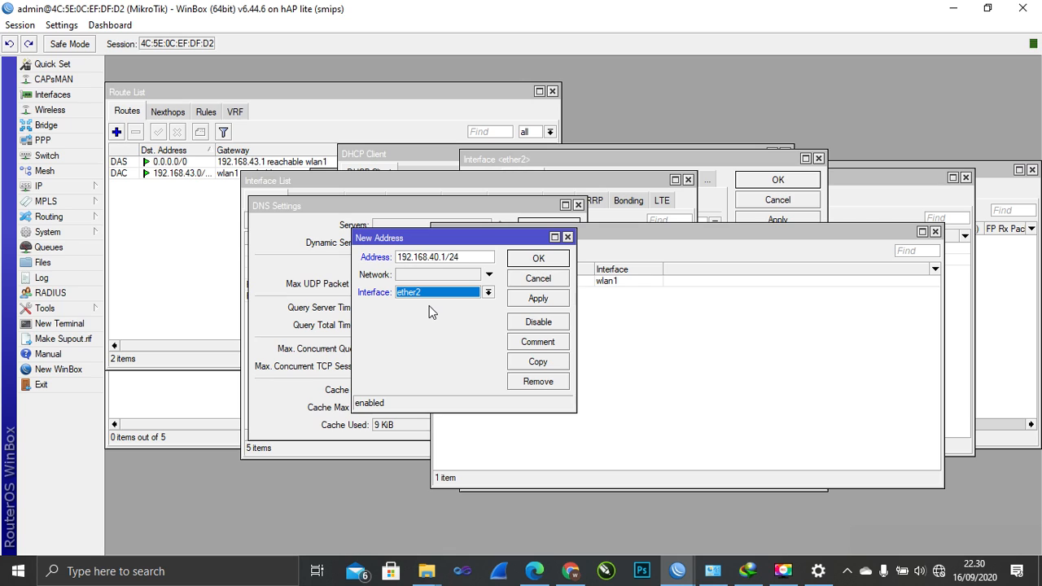
click(537, 300)
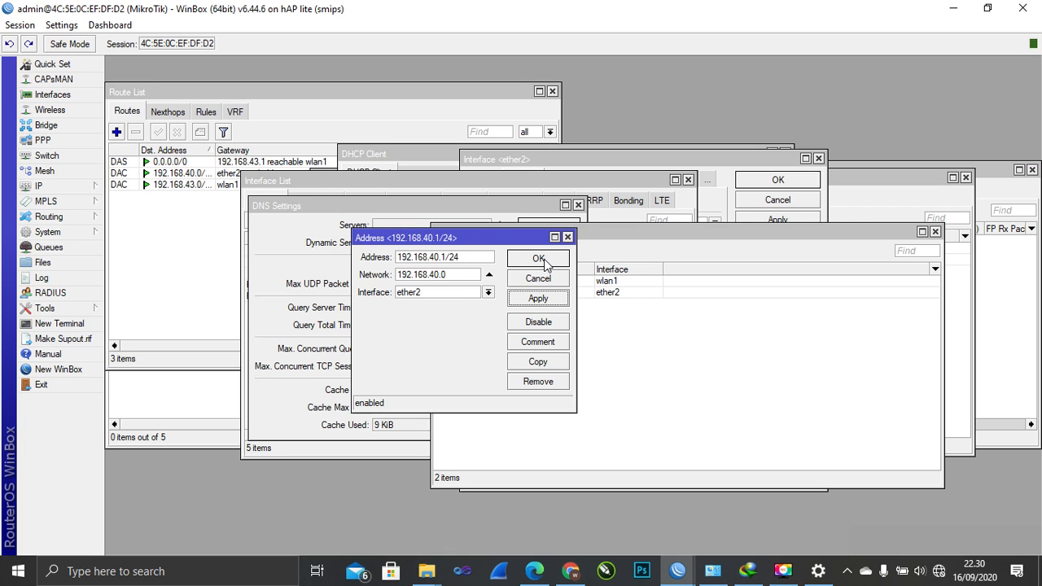
Step: Confirm the ether2 address entry and set the router's DNS server to 192.168.40.1 in the DNS settings
click(542, 260)
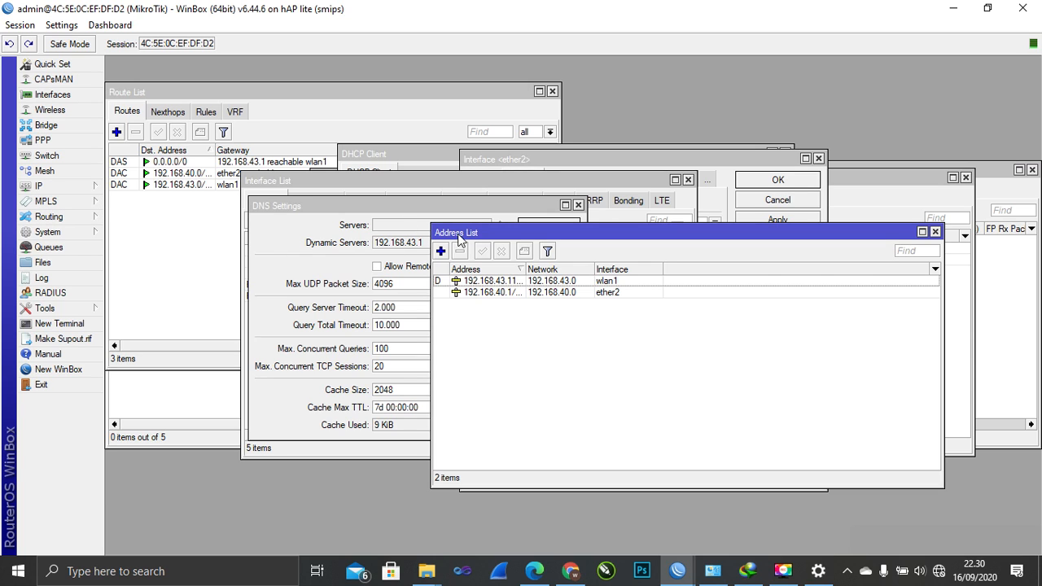
drag(459, 235, 466, 274)
click(428, 226)
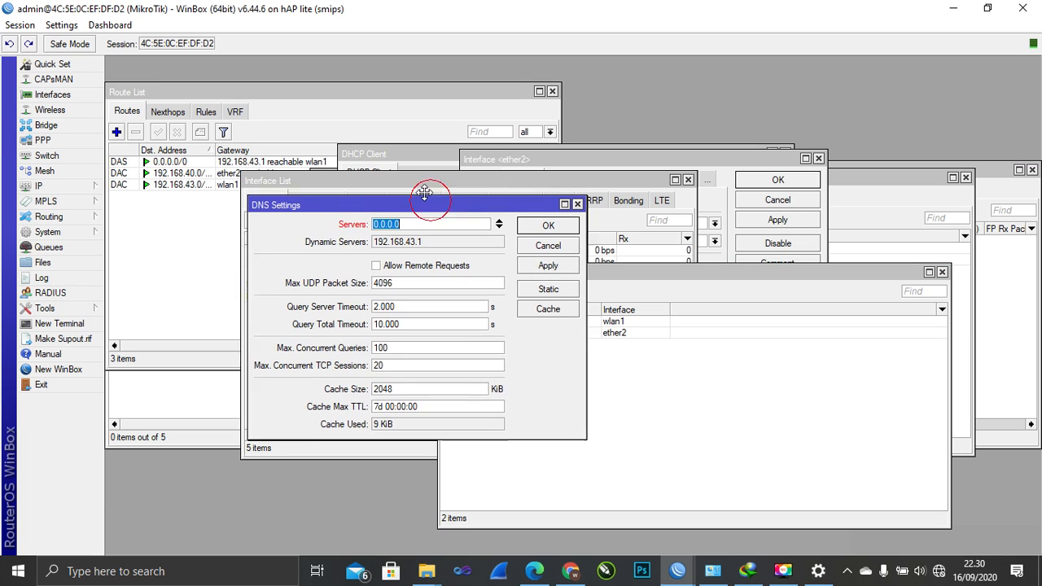
drag(429, 206, 405, 200)
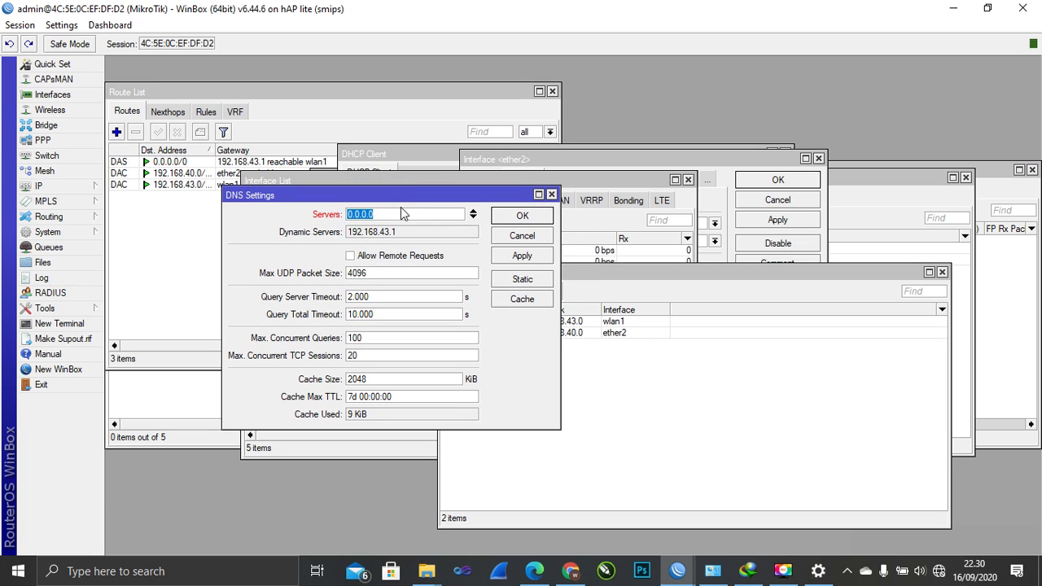
text(192.168.4)
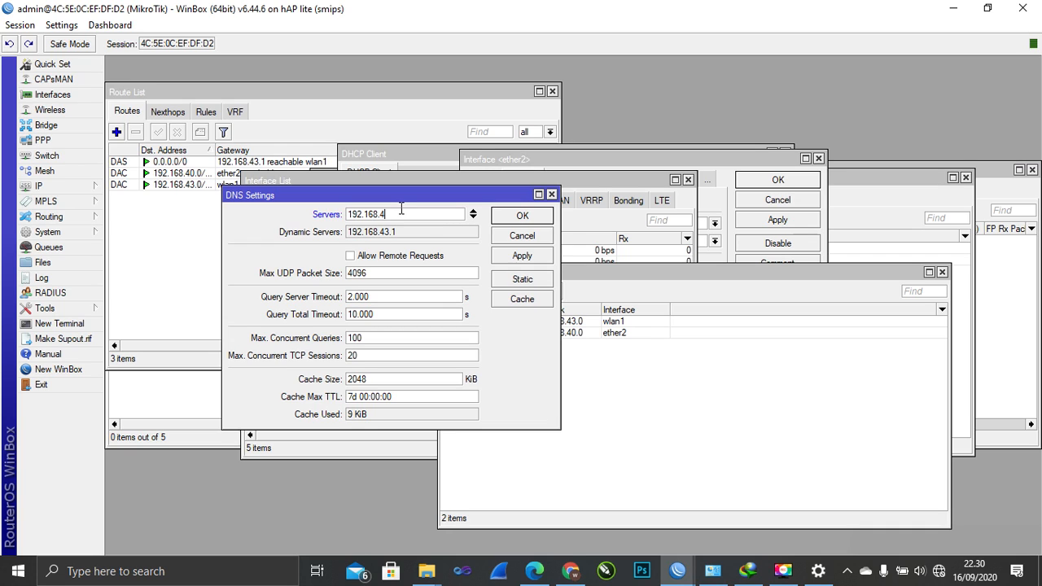
text(0.)
text(1/)
key(BackSpace)
key(BackSpace)
drag(430, 193, 438, 181)
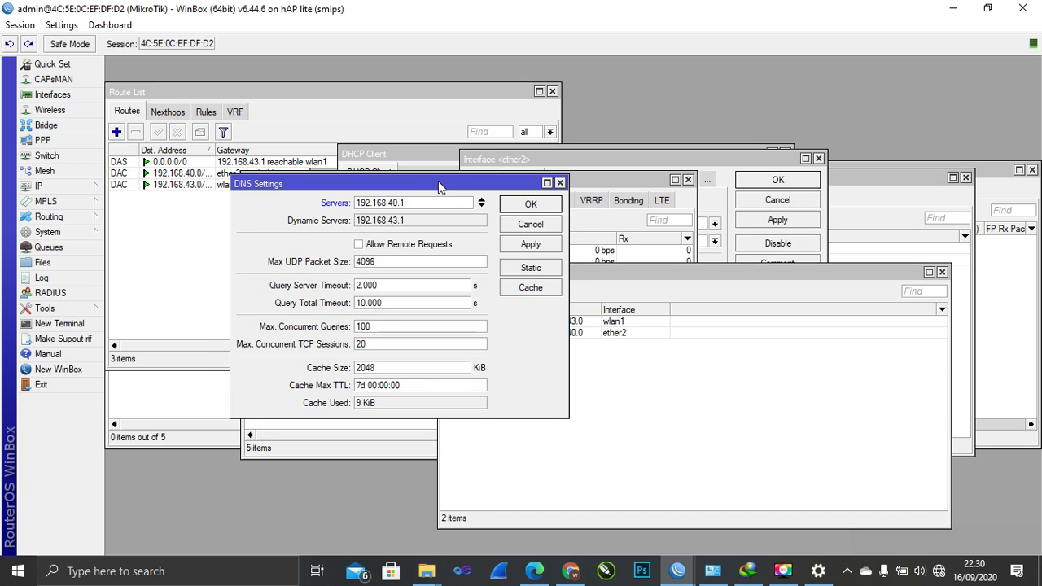
click(533, 244)
click(530, 204)
Step: Create a new firewall NAT rule in the srcnat chain with ether2 as the outgoing interface
click(71, 188)
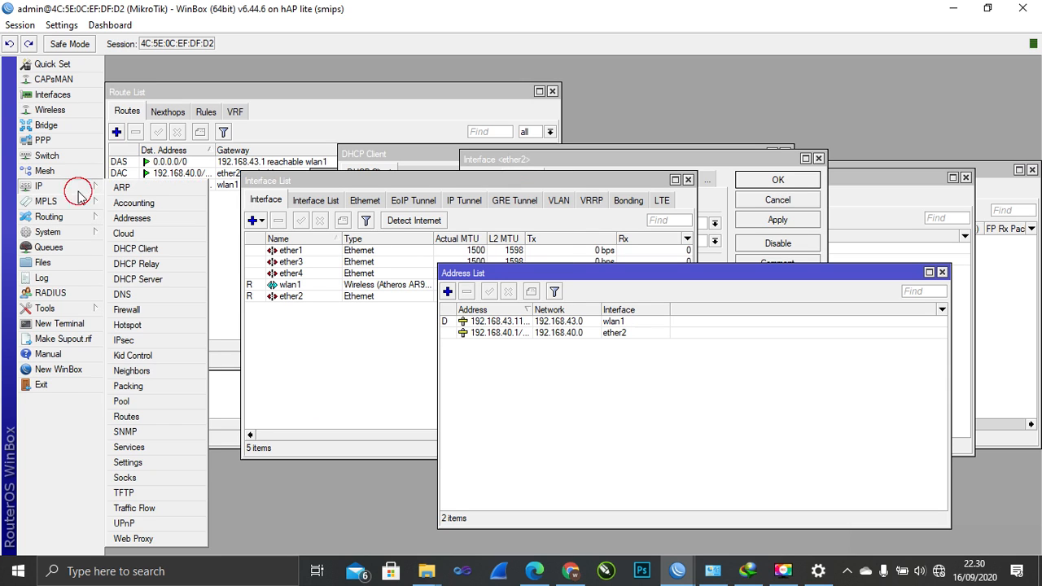
click(144, 307)
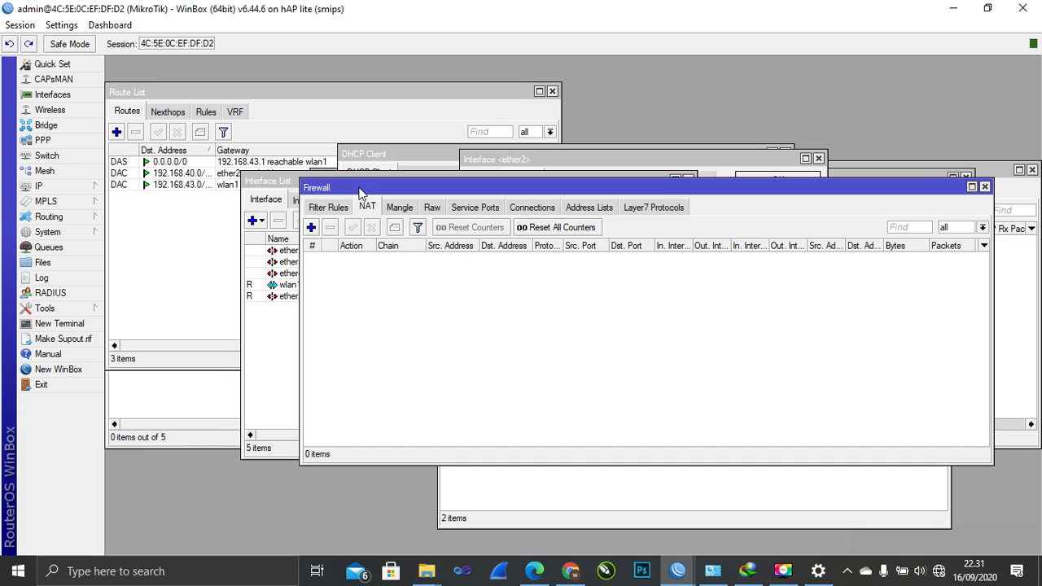
drag(359, 189, 349, 150)
click(298, 193)
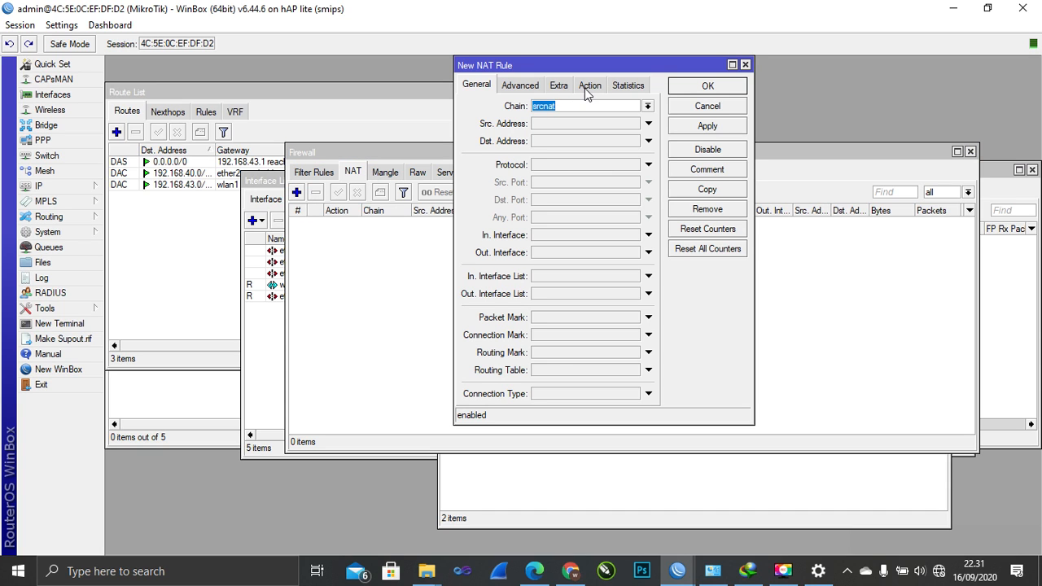
click(545, 253)
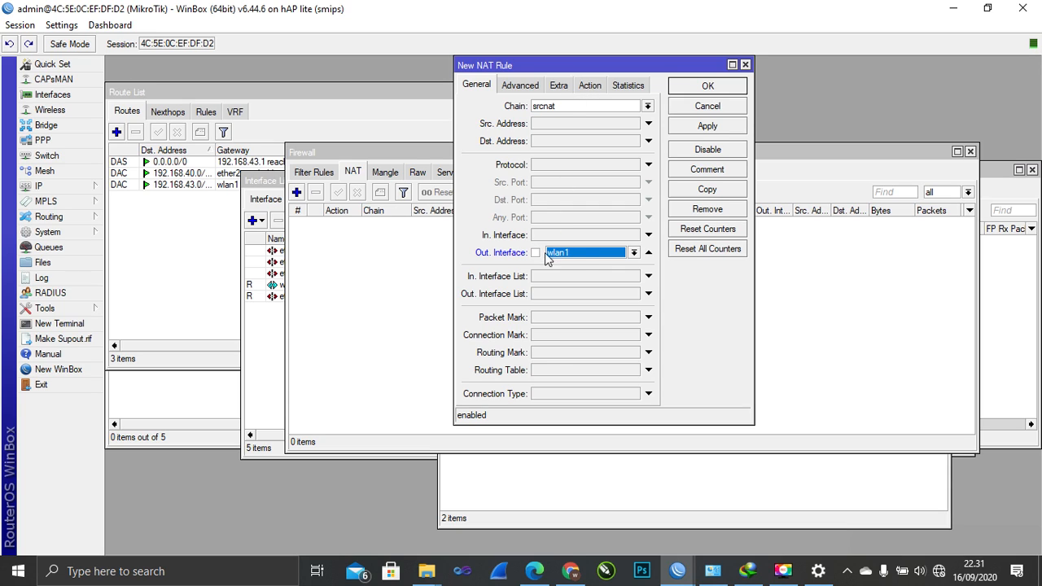
click(584, 256)
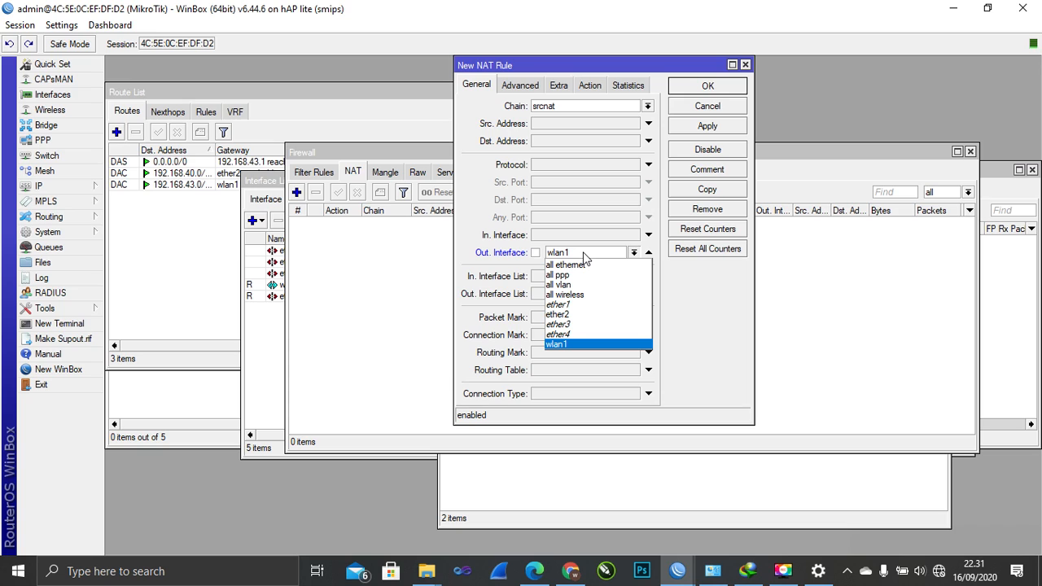
click(577, 314)
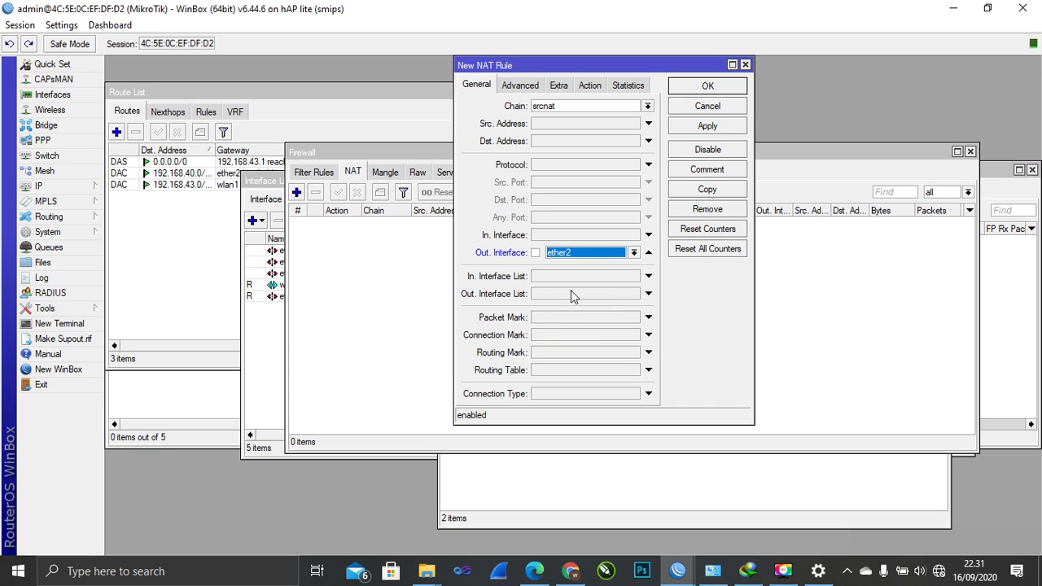
Step: Set the new NAT rule's action to masquerade and save the rule
click(582, 89)
click(580, 106)
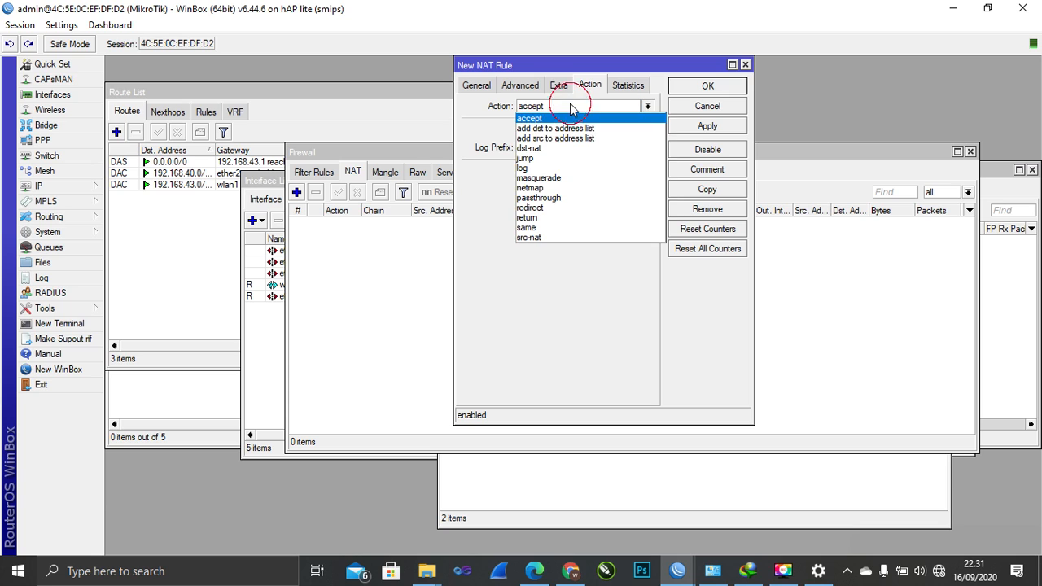
click(558, 179)
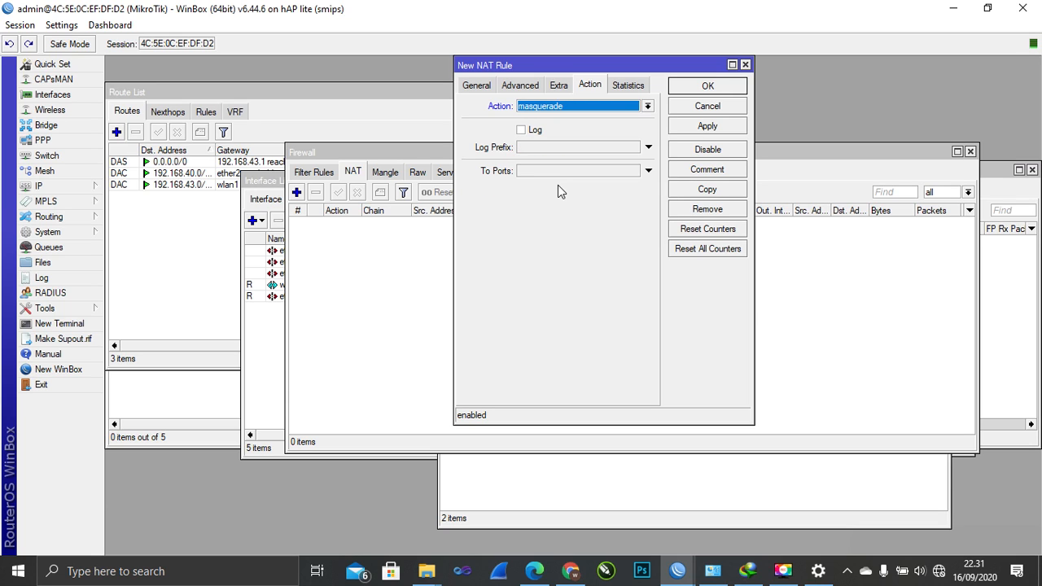
click(707, 126)
click(705, 86)
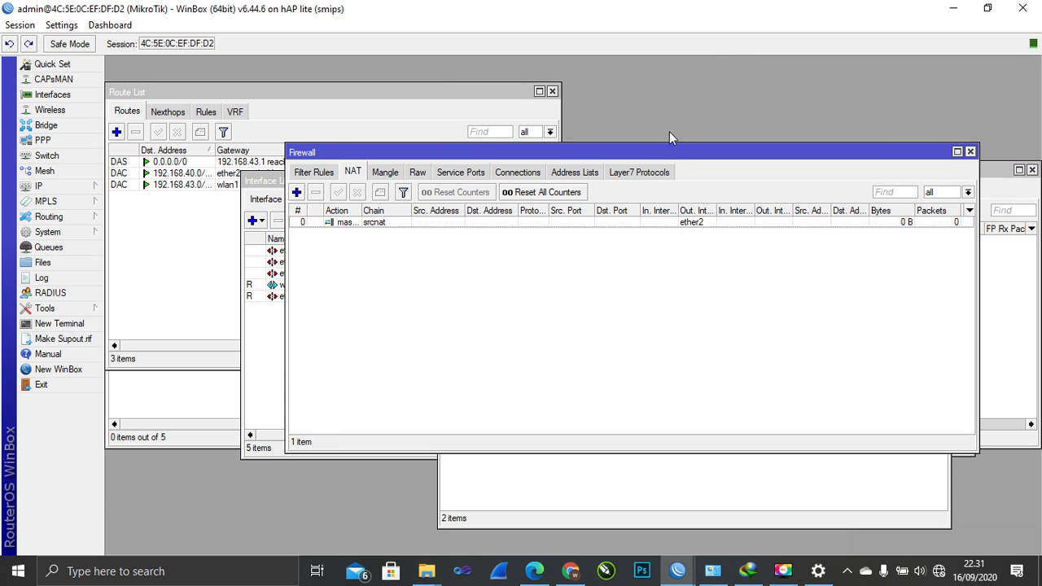
Step: Reopen the router's DNS settings to review the configured servers, and close them again
drag(652, 151, 639, 142)
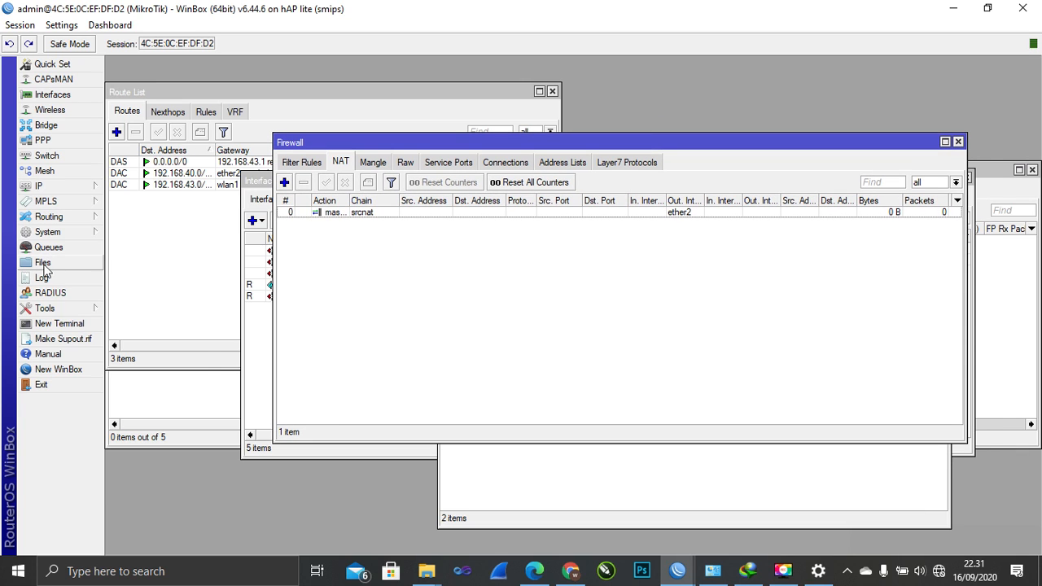
click(74, 186)
click(162, 303)
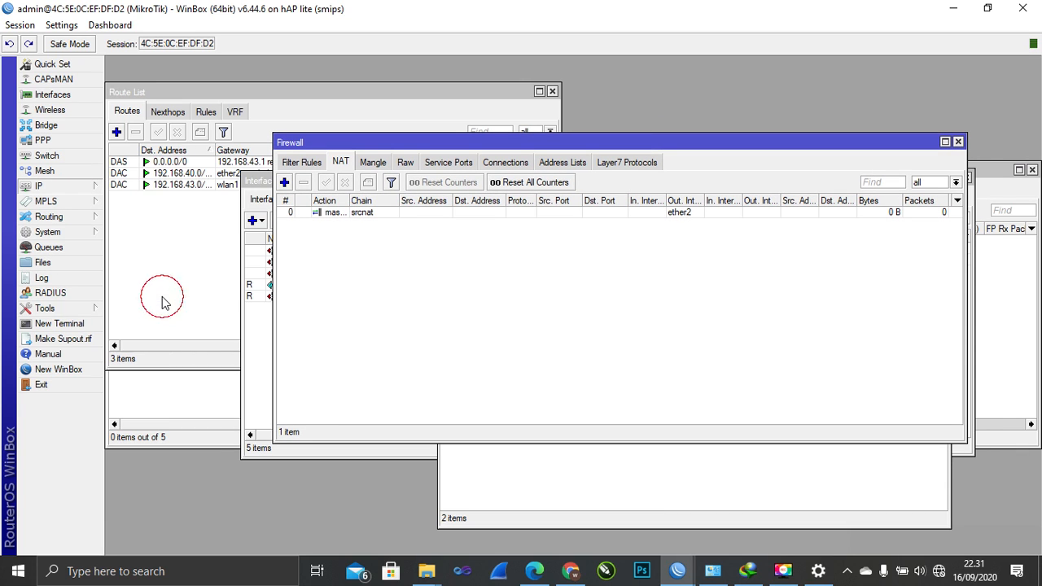
drag(326, 179, 319, 167)
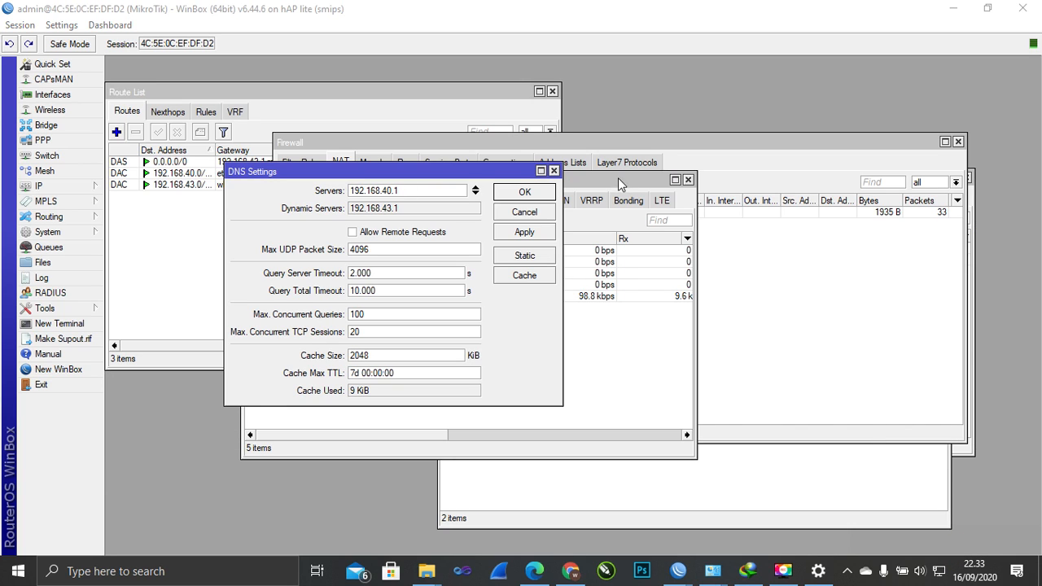
drag(458, 171, 483, 178)
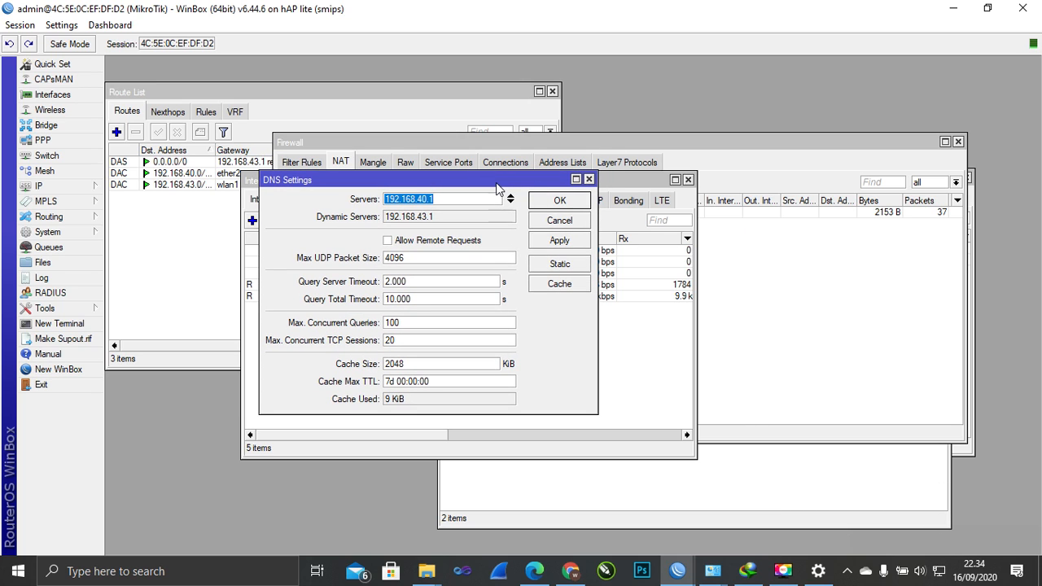
click(562, 201)
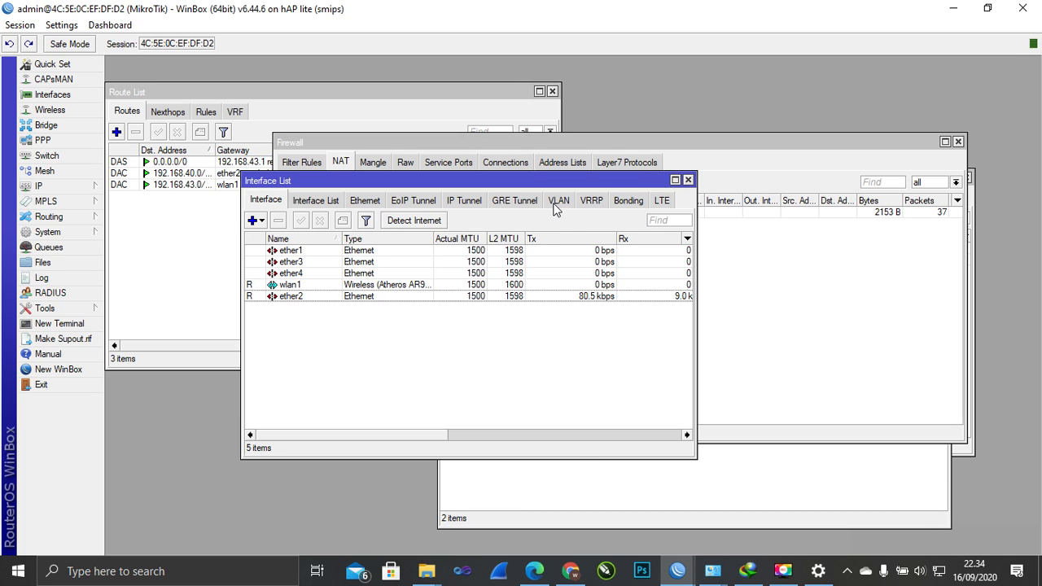
Step: Open a router terminal, test the internet connection with ping 8.8.8.8, and stop the ping
click(79, 326)
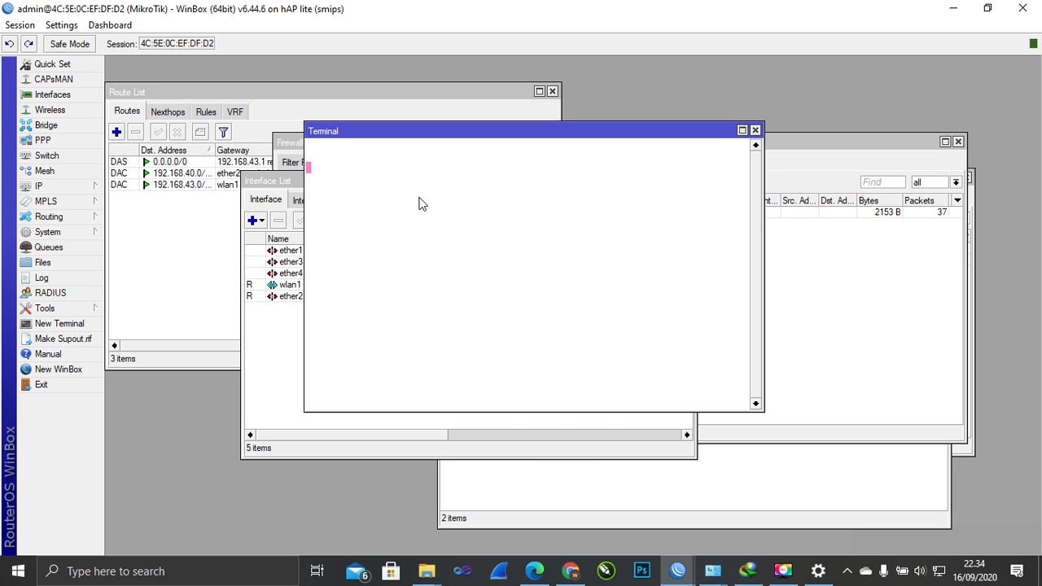
text(ping )
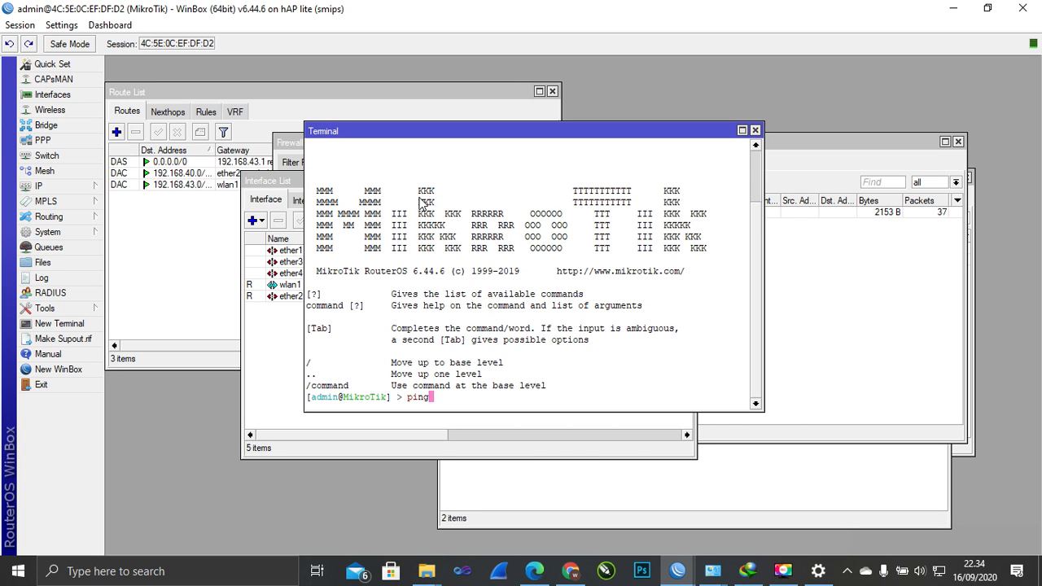
text(8.8.8.8)
key(Return)
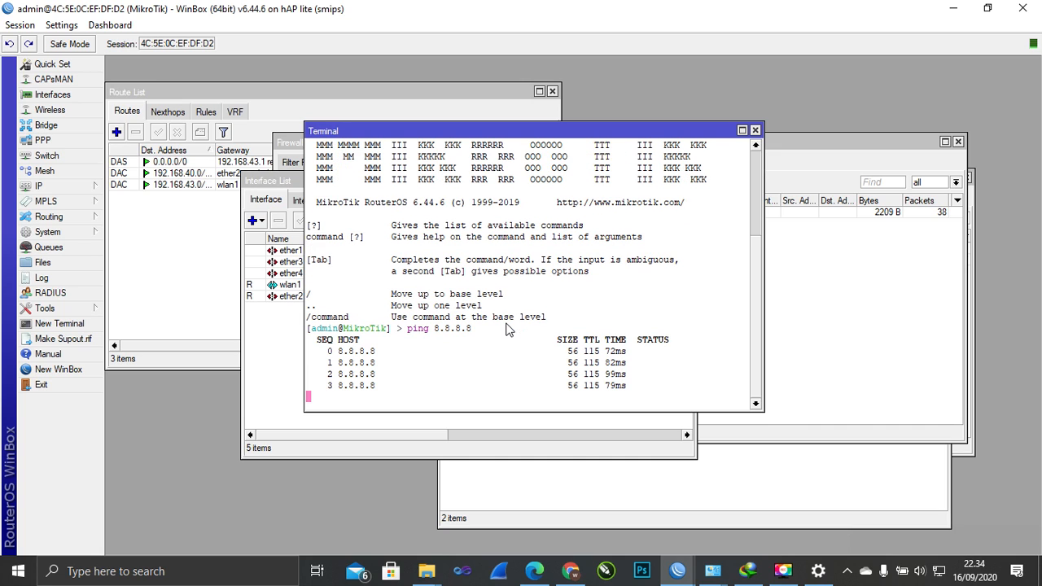
key(ctrl+c)
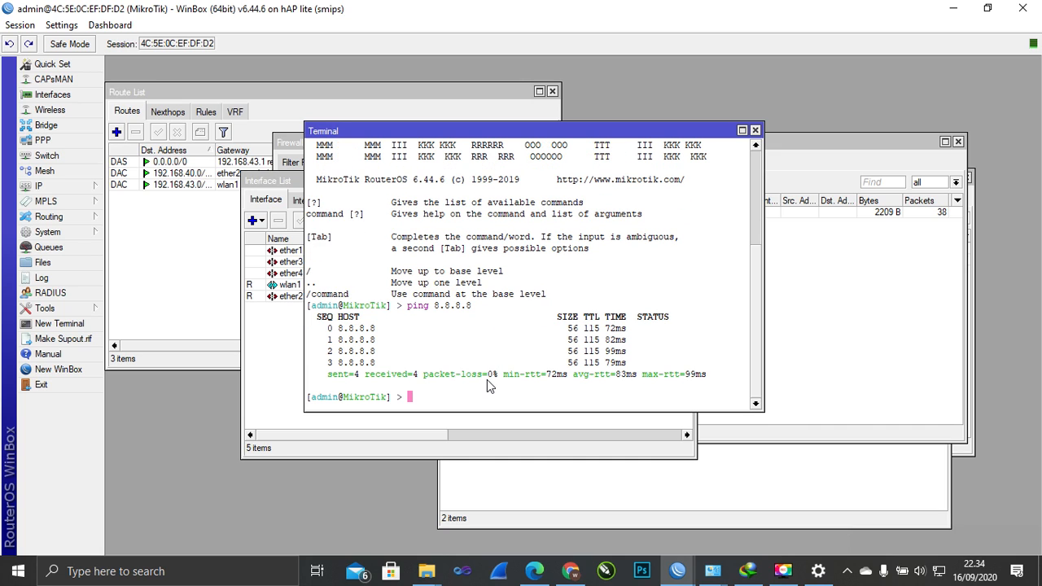
Step: Try ipconfig in the router terminal, and run it in the Windows Command Prompt to check the computer's IP configuration
text(ipconfig)
key(Return)
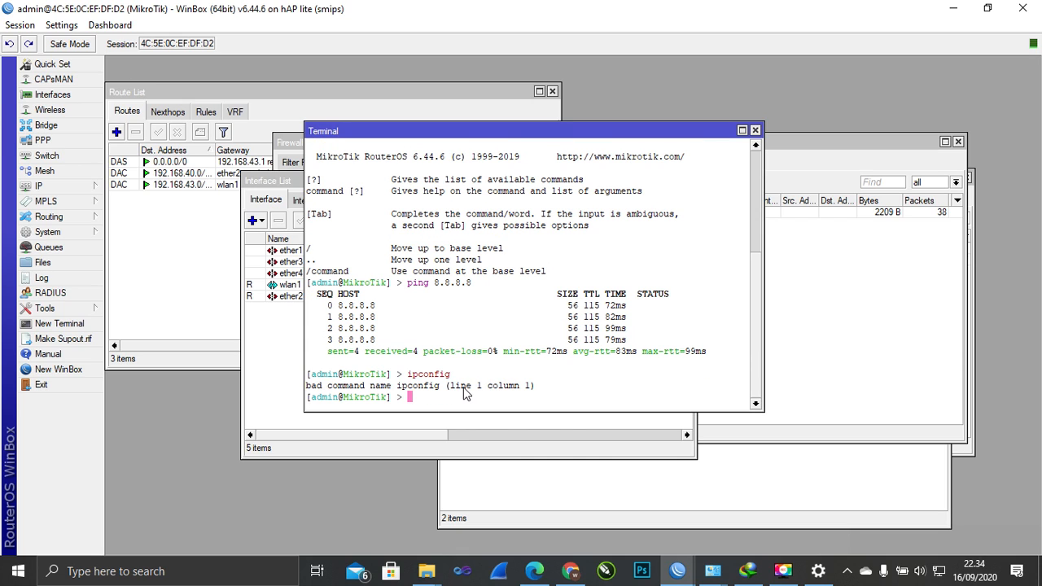
click(244, 571)
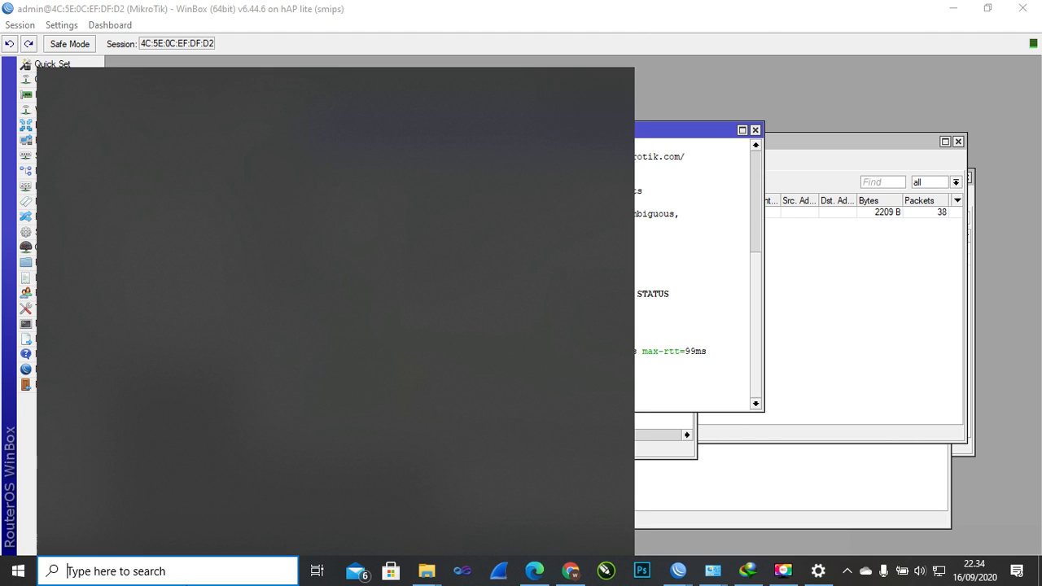
text(com)
key(Return)
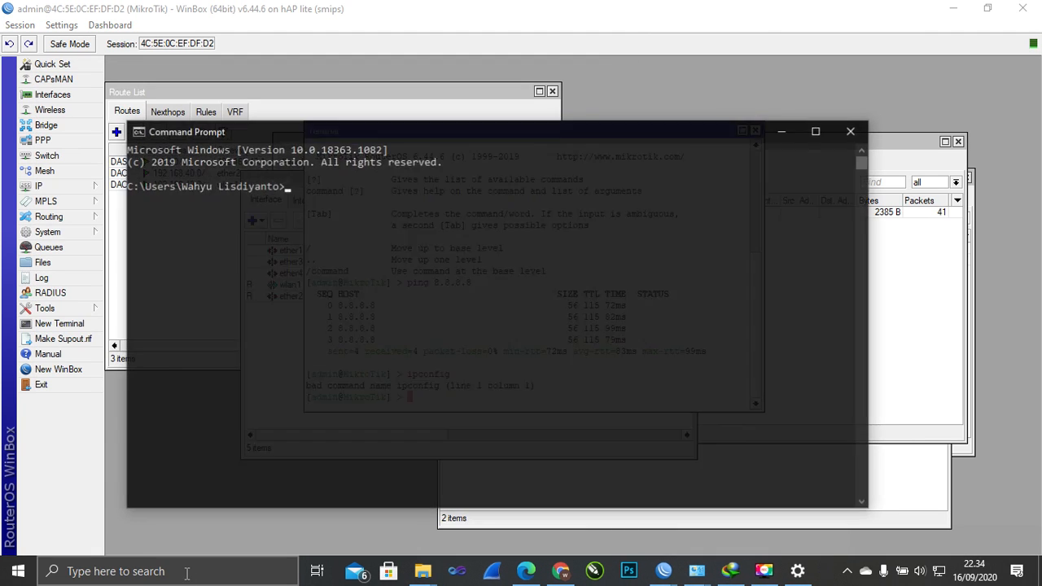
text(ipconfig)
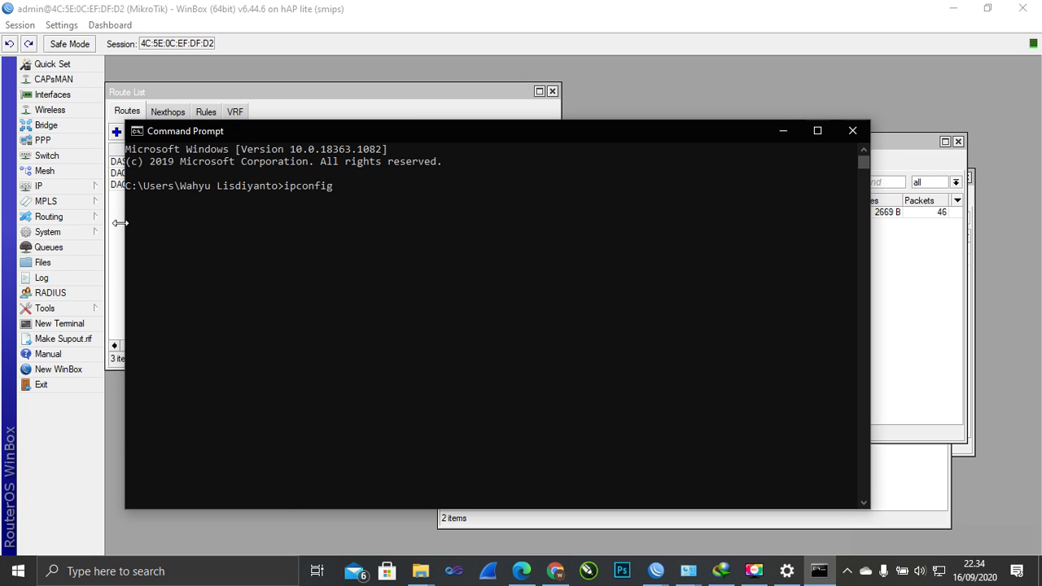
key(Return)
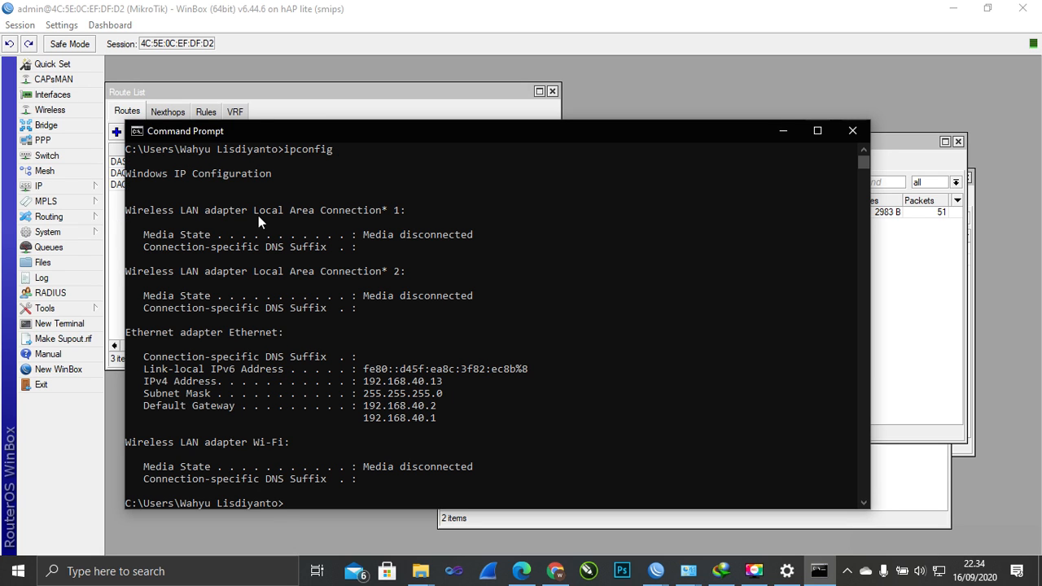
click(855, 134)
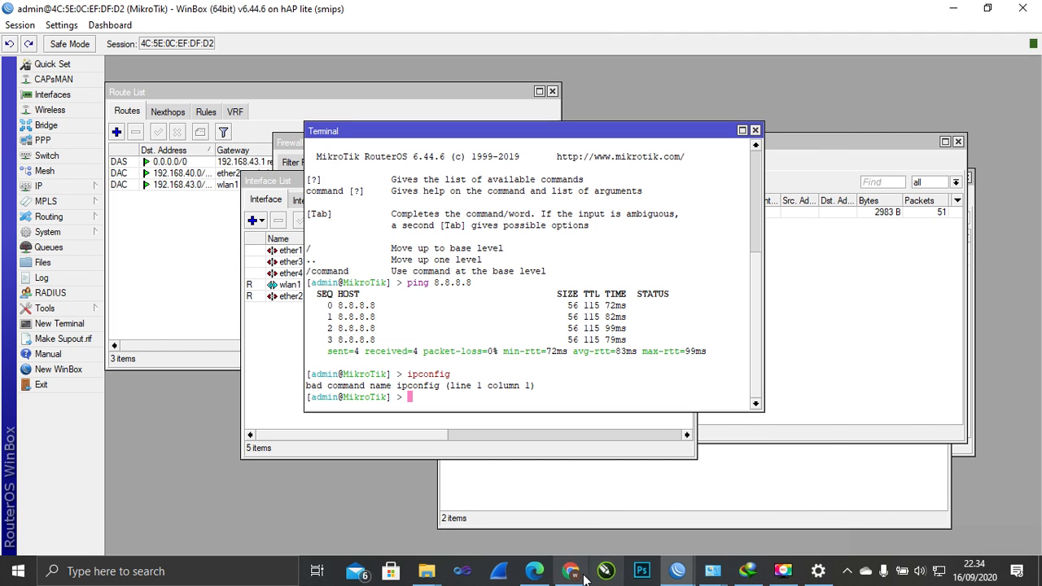
Step: Switch to the Windows network settings and open the status of the Ethernet adapter
click(939, 571)
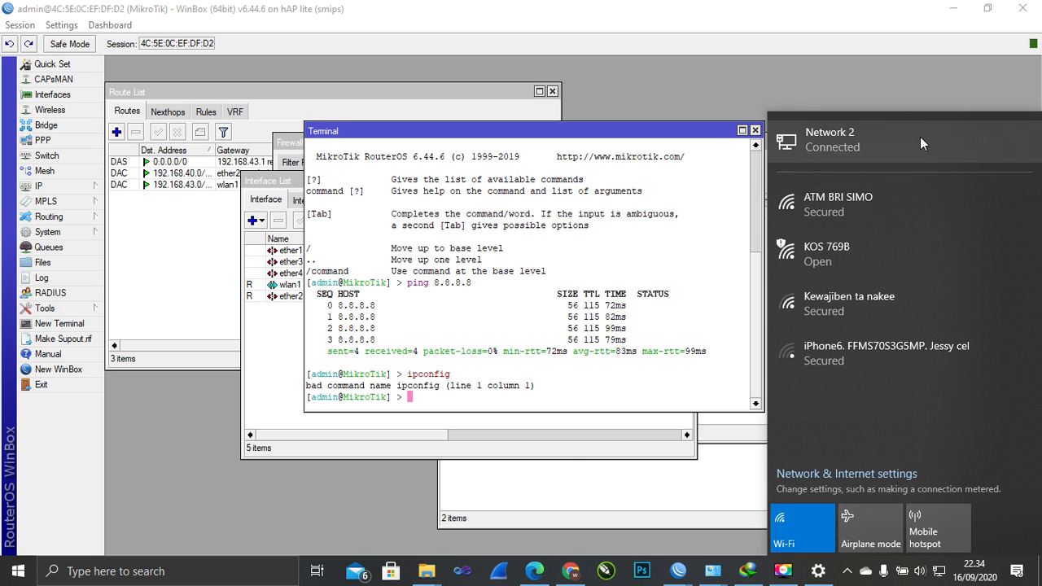
click(943, 576)
click(942, 576)
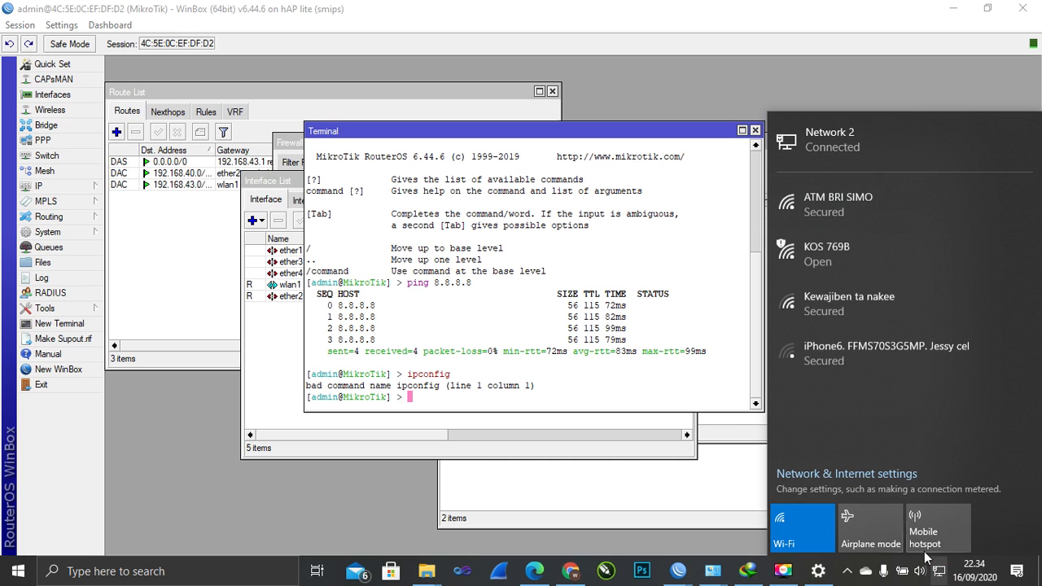
click(896, 482)
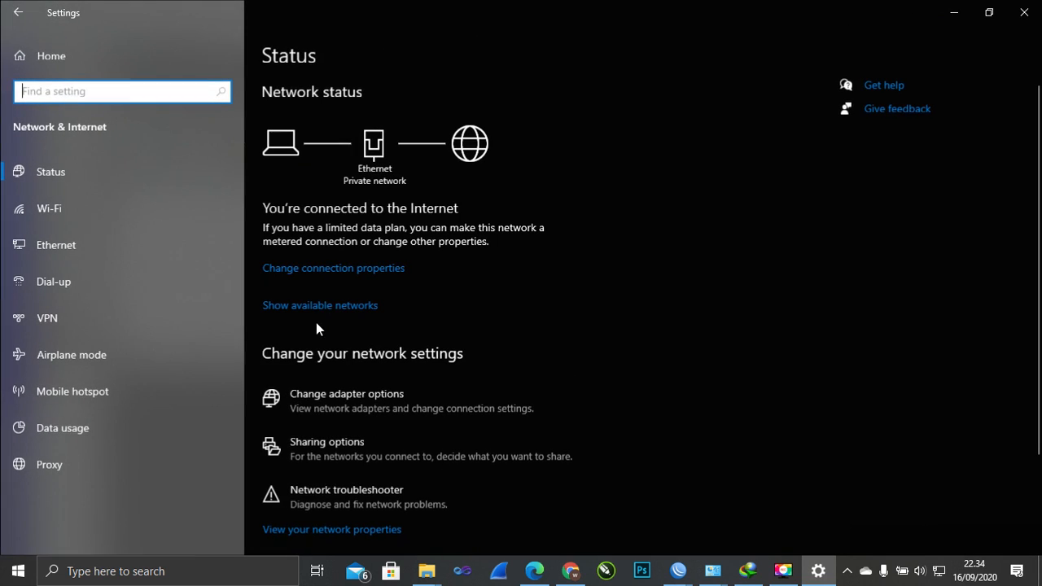
click(136, 254)
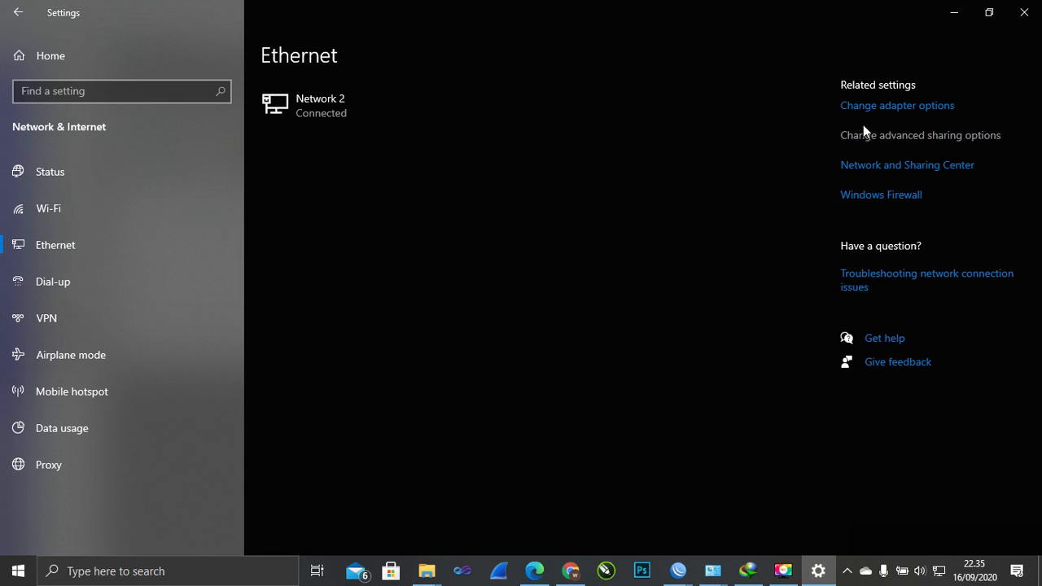
click(872, 108)
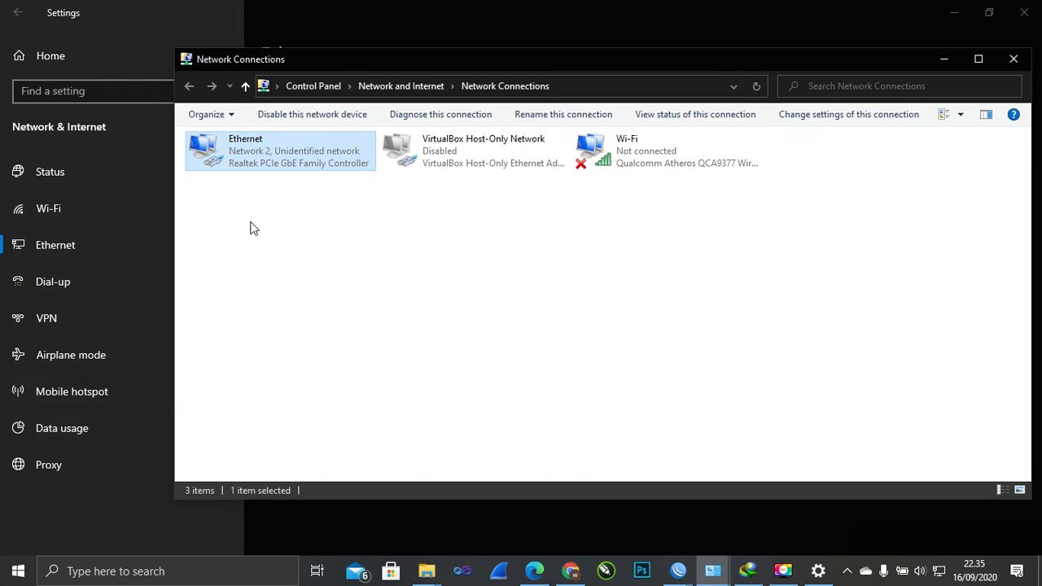
double_click(341, 148)
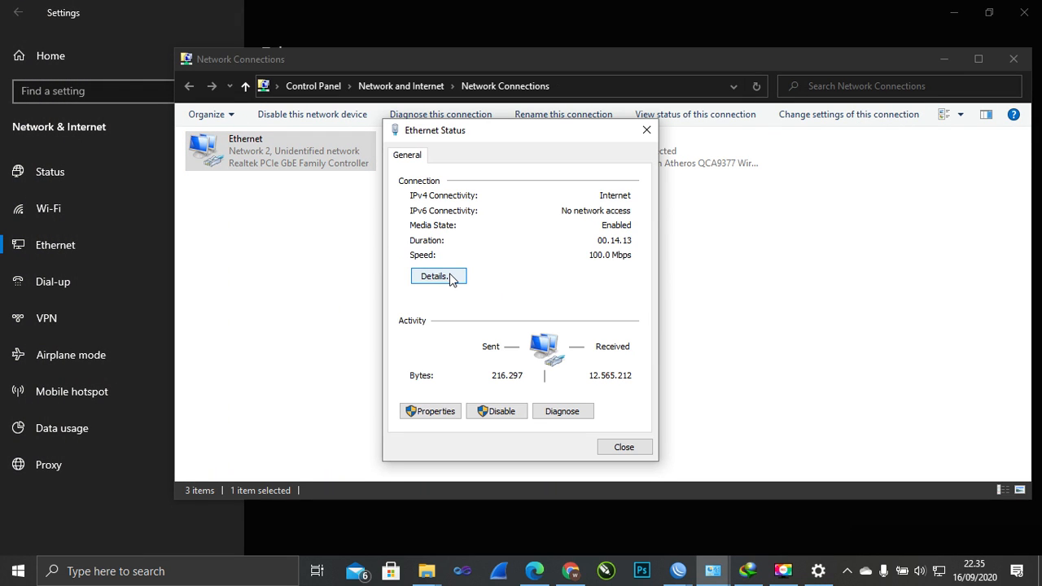
Step: Review the Ethernet adapter's network connection details, including its IPv4 address, gateways and DNS server, and close the details
click(452, 278)
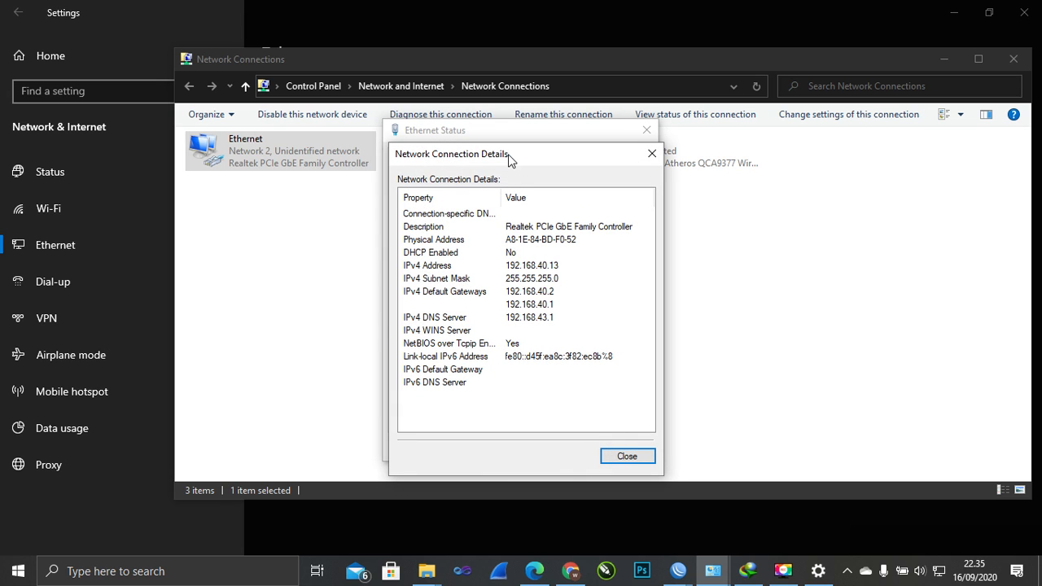
drag(508, 154, 676, 120)
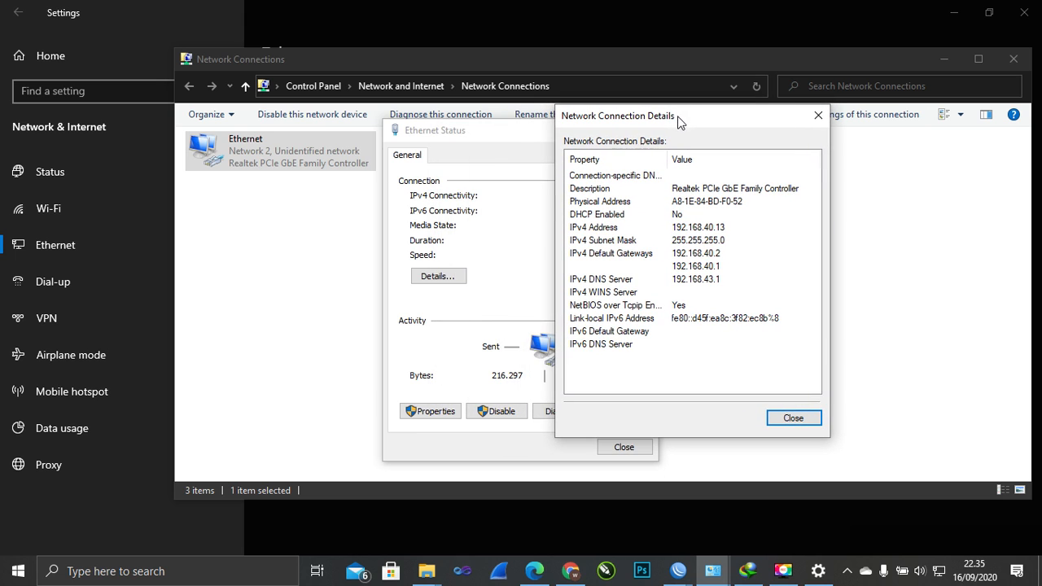
click(793, 419)
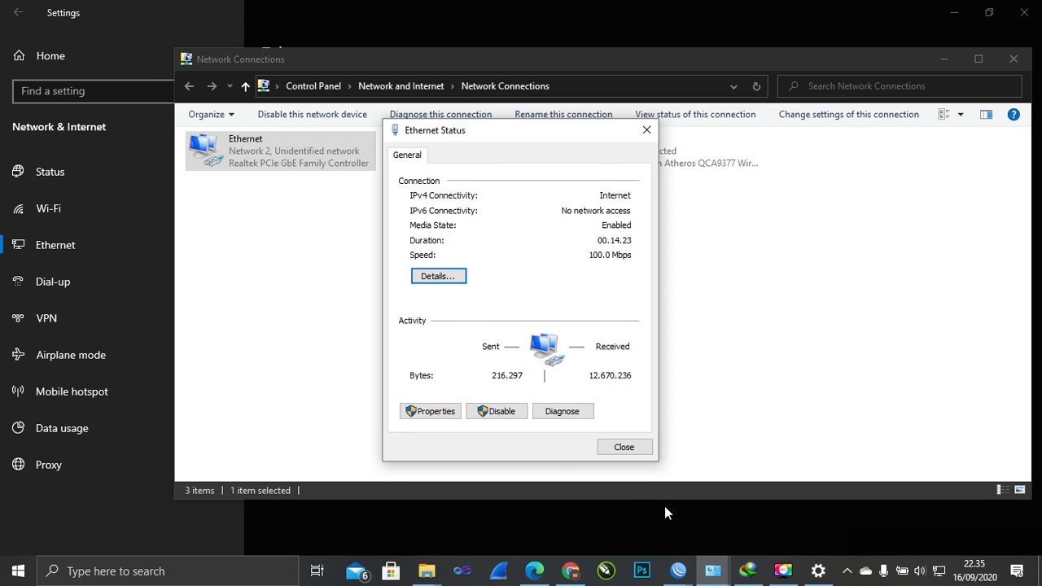
Step: Switch to Chrome and search Google for fb in a new tab to test the computer's internet access
click(570, 571)
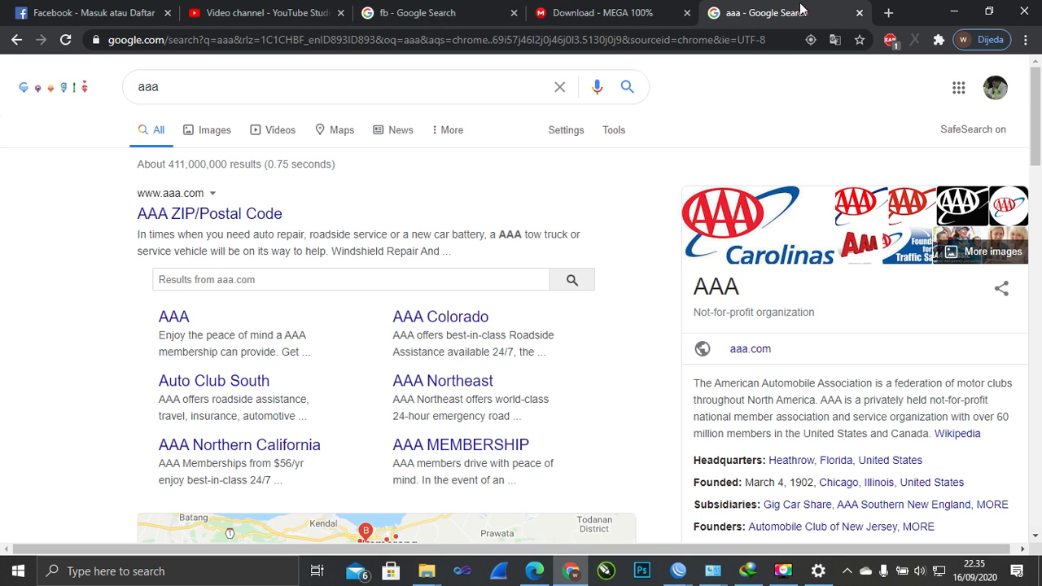
click(888, 13)
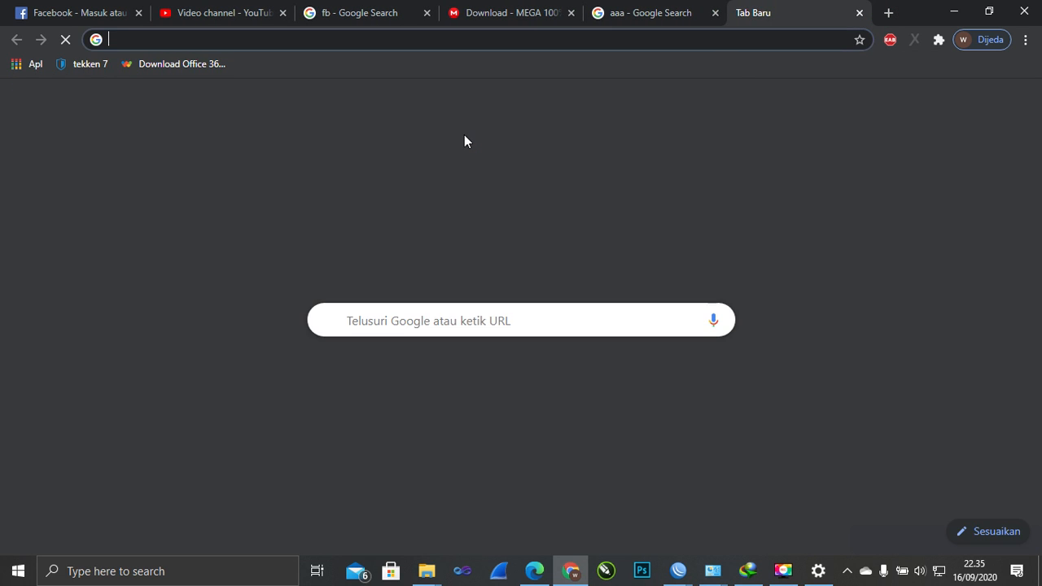
text(fb)
key(Return)
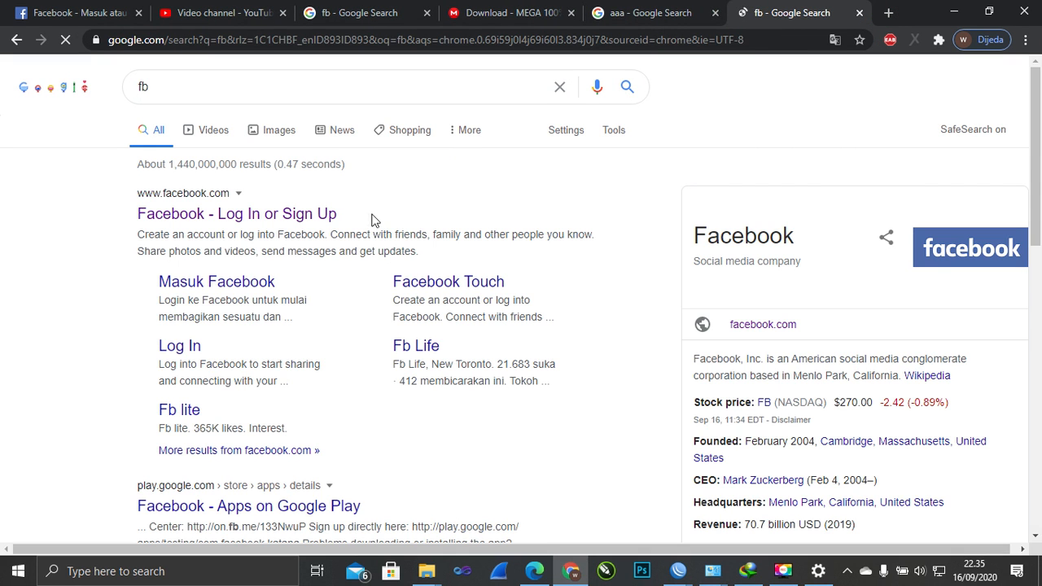
click(355, 87)
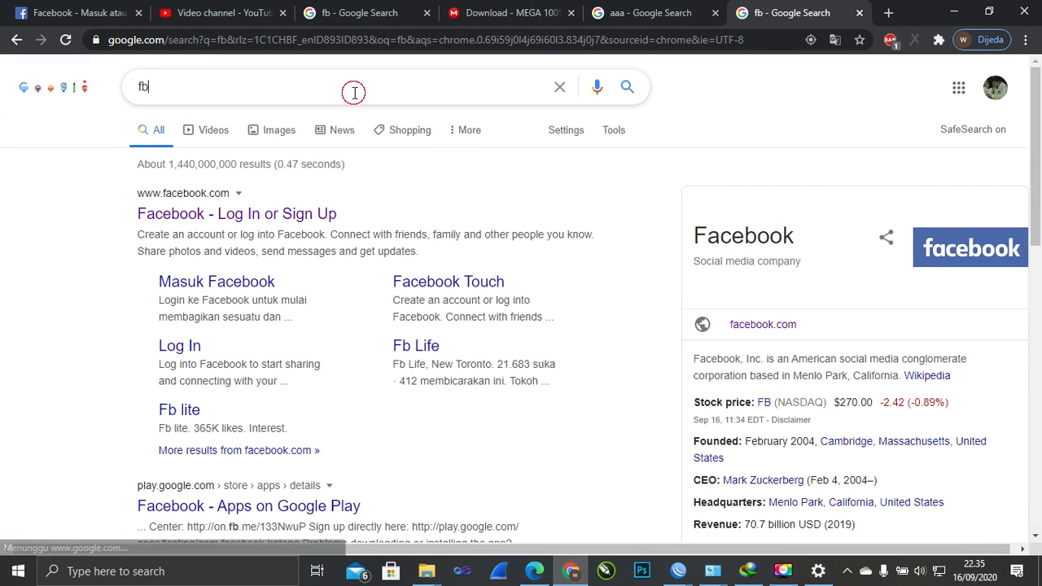
click(1, 260)
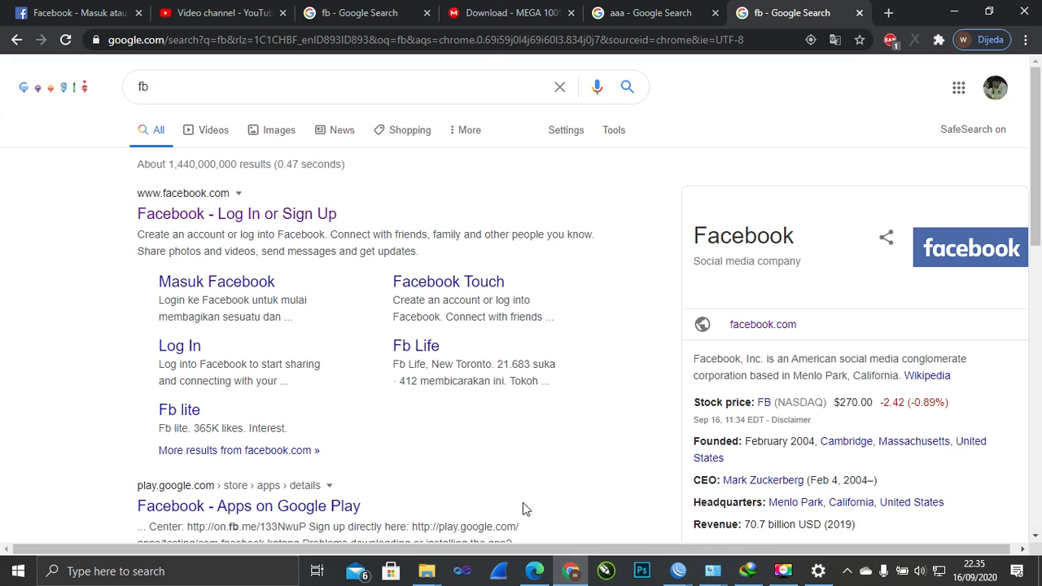
Step: Show the Windows list of available networks to check which connection the computer uses, and close it
click(939, 571)
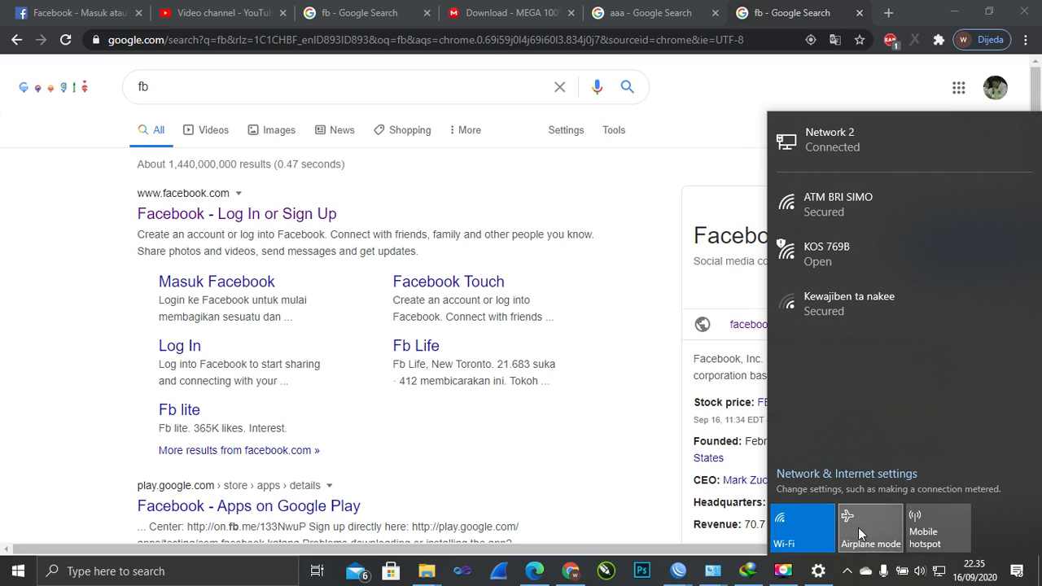
click(788, 583)
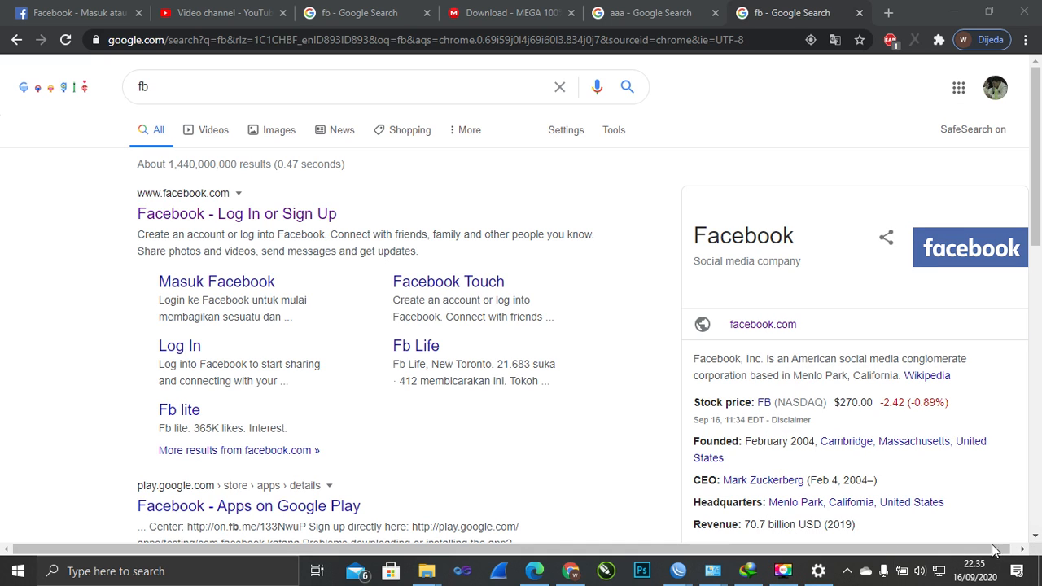